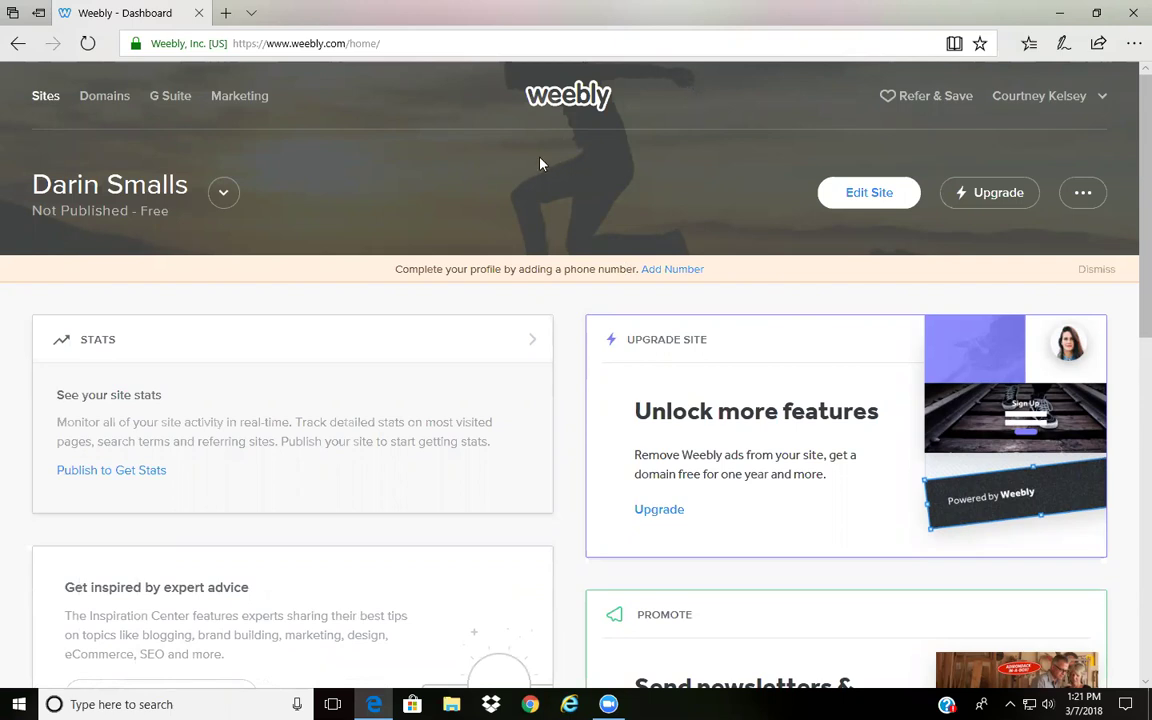
Start a new site, decline the online store, and preview the Leaps & Bounds portfolio theme
{"action": "left_click", "coordinate": [227, 195]}
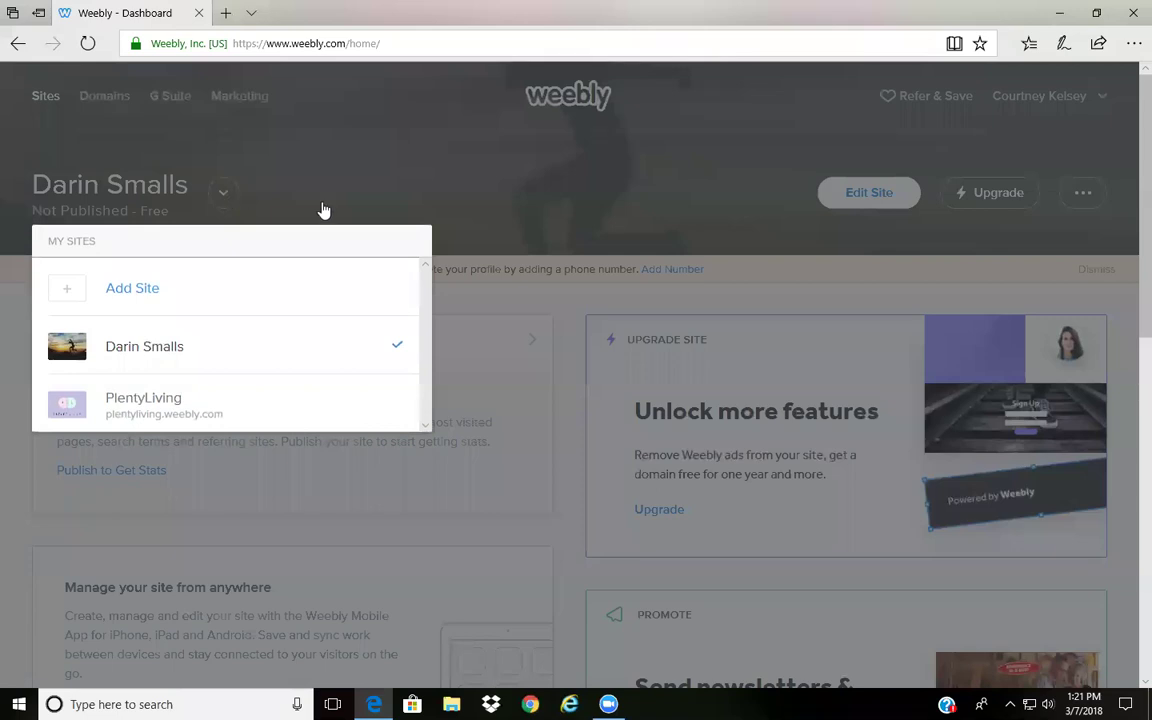
{"action": "left_click", "coordinate": [129, 289]}
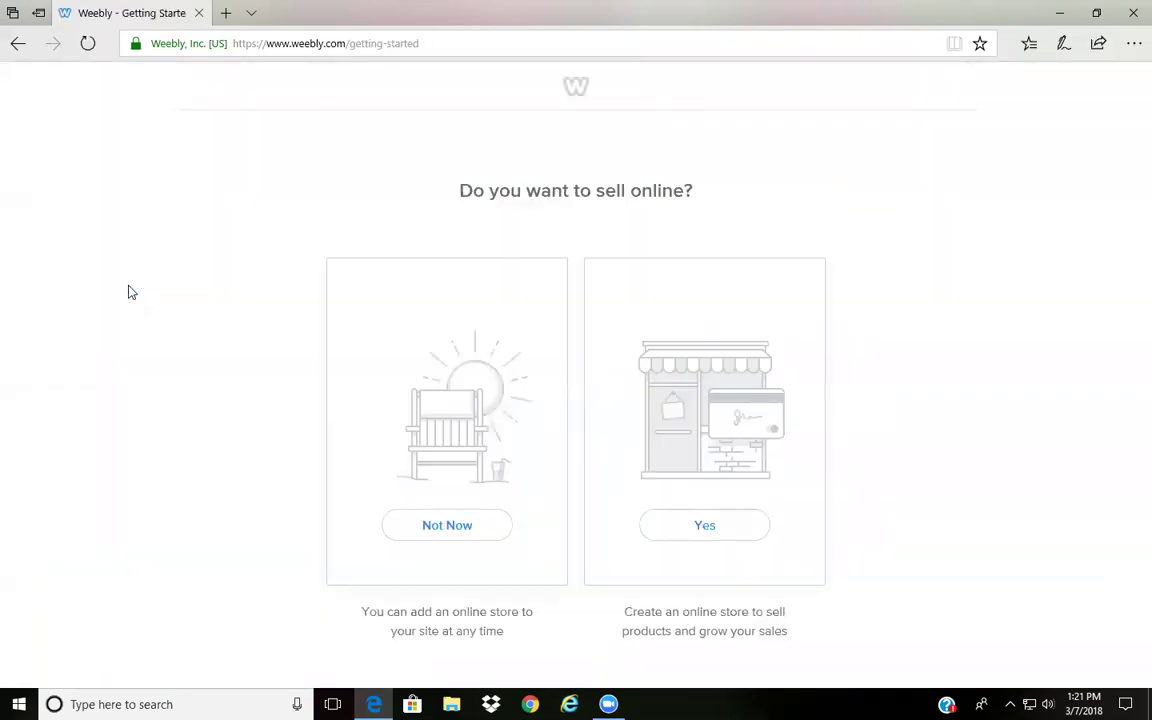
{"action": "left_click", "coordinate": [440, 533]}
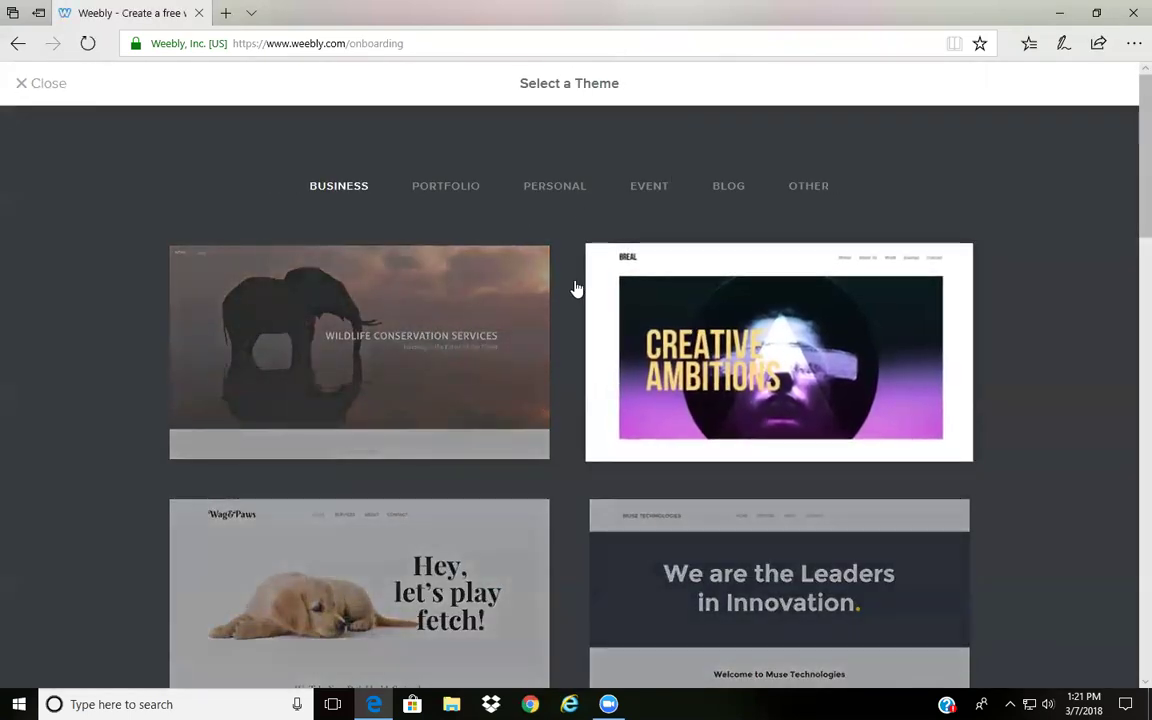
{"action": "left_click", "coordinate": [455, 192]}
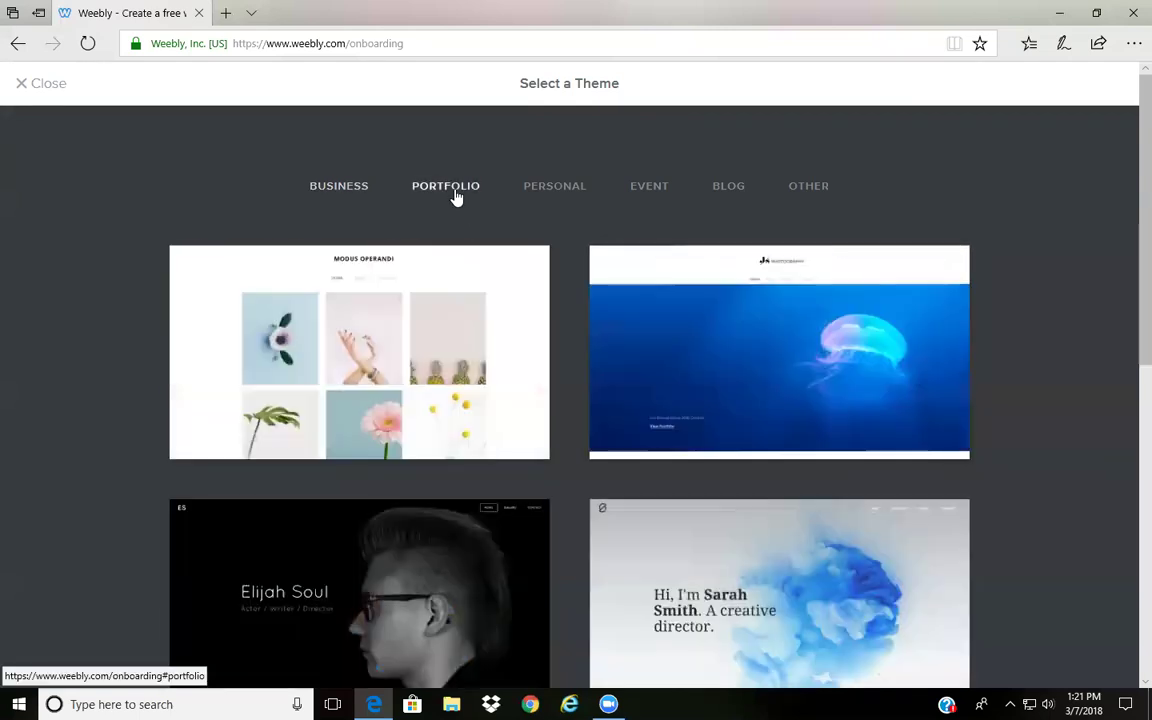
{"action": "scroll", "coordinate": [573, 314], "scroll_direction": "down", "scroll_amount": 3}
{"action": "scroll", "coordinate": [573, 314], "scroll_direction": "down", "scroll_amount": 4}
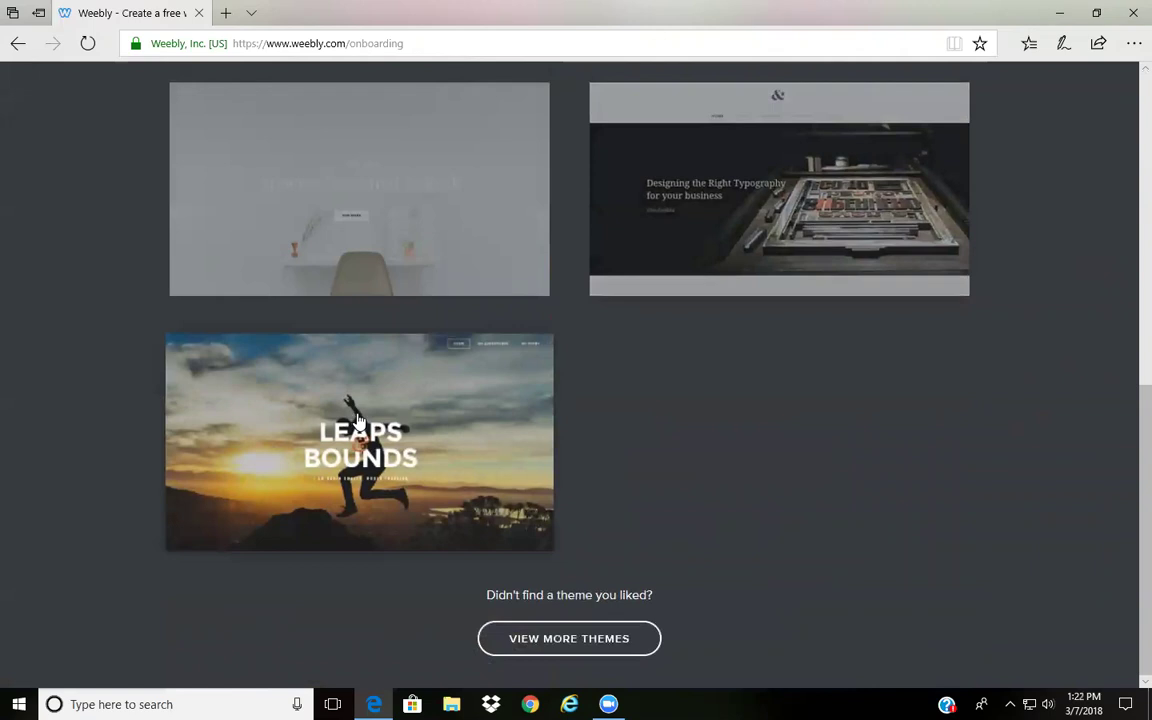
{"action": "left_click", "coordinate": [358, 420]}
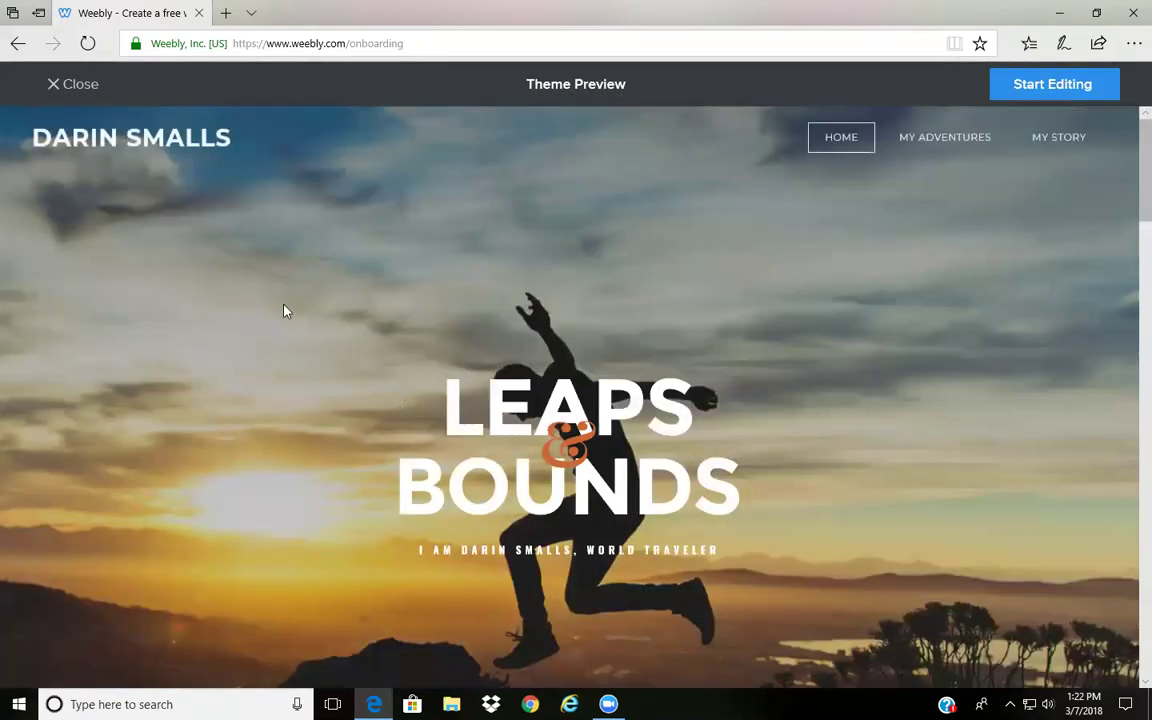
Start editing with the Leaps & Bounds theme and click into the Register a New Domain field
{"action": "left_click", "coordinate": [1072, 92]}
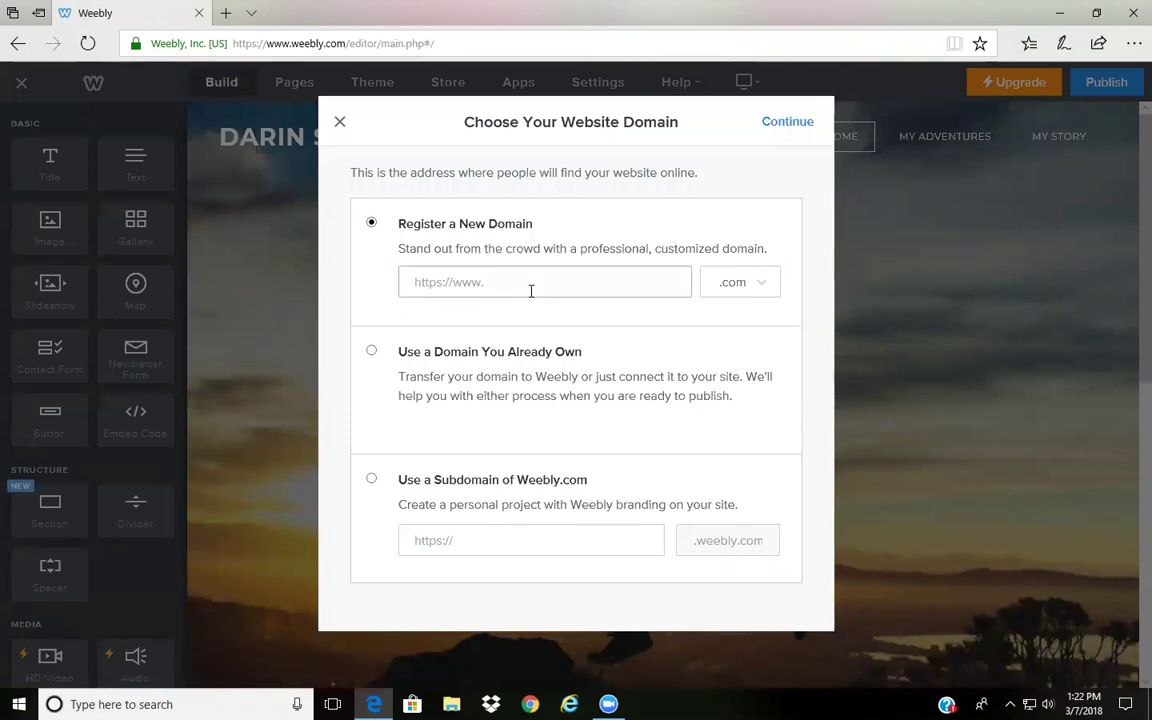
{"action": "left_click", "coordinate": [531, 290]}
Close the domain prompt without choosing a domain and scroll through the home page
{"action": "left_click", "coordinate": [336, 124]}
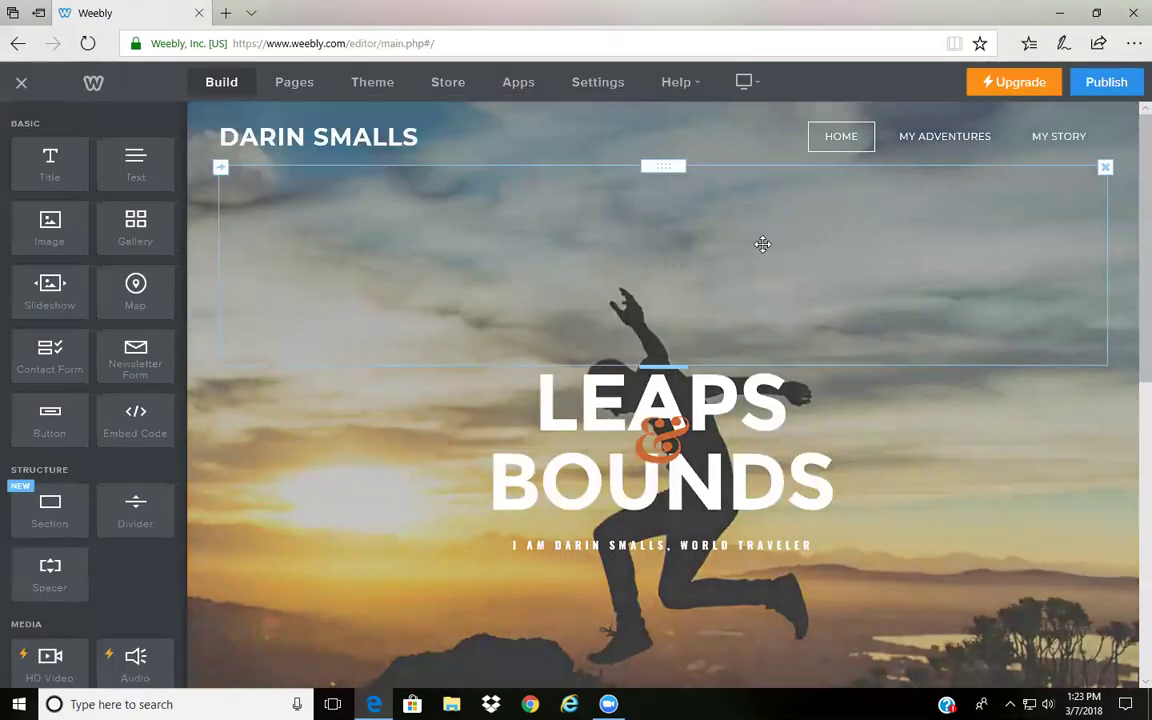
{"action": "scroll", "coordinate": [725, 293], "scroll_direction": "down", "scroll_amount": 5}
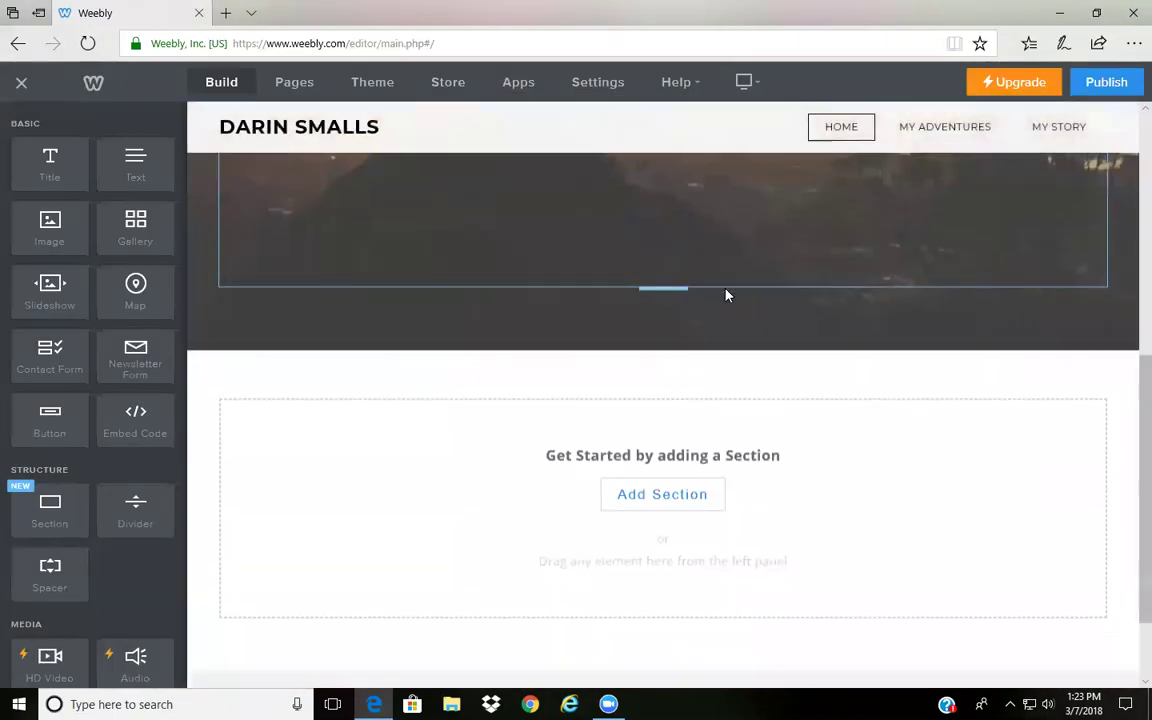
{"action": "scroll", "coordinate": [985, 420], "scroll_direction": "up", "scroll_amount": 5}
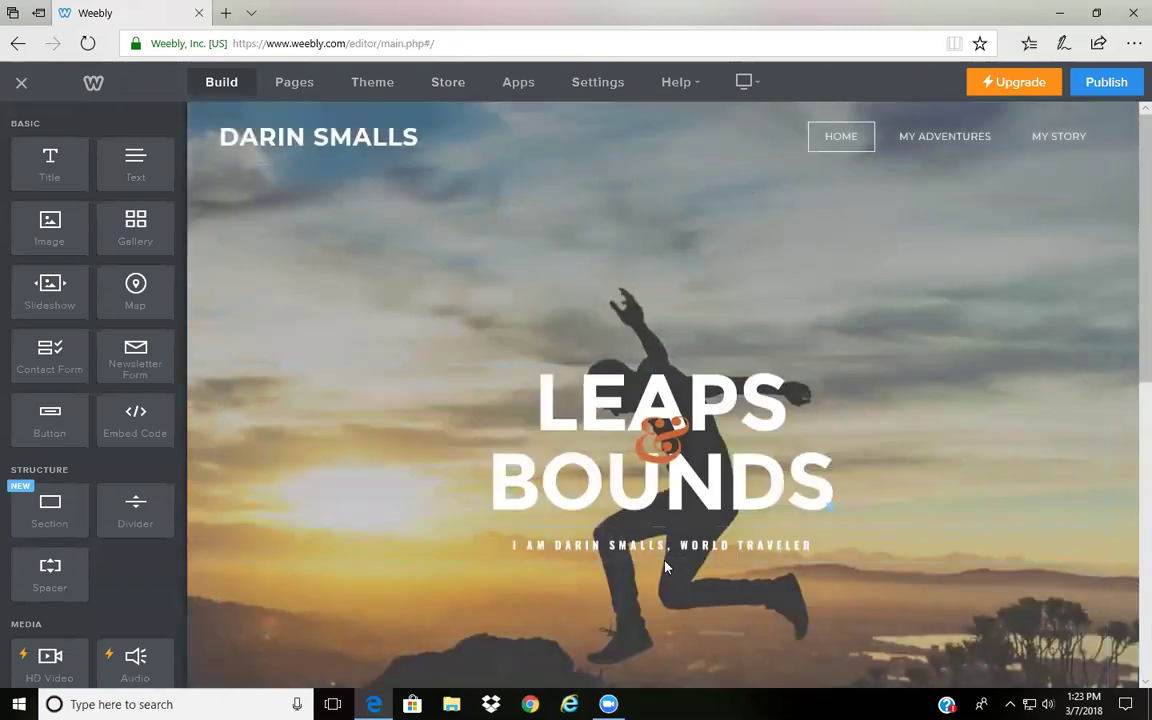
{"action": "scroll", "coordinate": [734, 565], "scroll_direction": "down", "scroll_amount": 2}
{"action": "scroll", "coordinate": [748, 560], "scroll_direction": "down", "scroll_amount": 5}
{"action": "scroll", "coordinate": [743, 563], "scroll_direction": "up", "scroll_amount": 5}
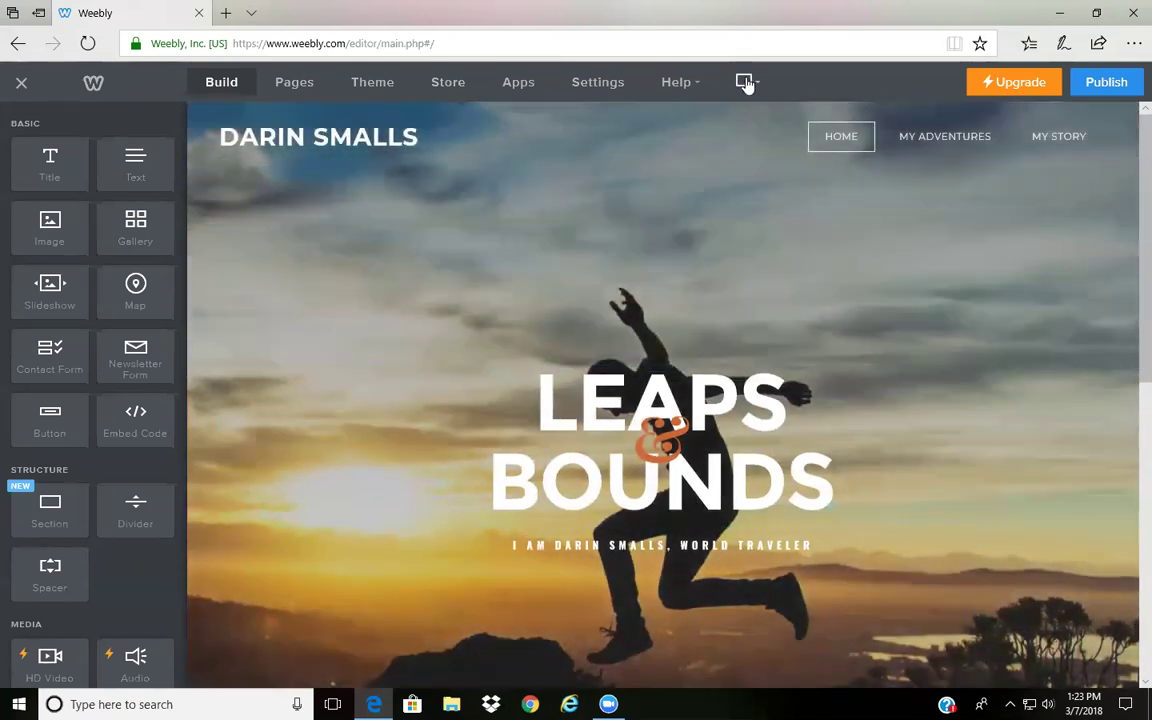
Switch to the Mobile preview and scroll through the phone layout
{"action": "left_click", "coordinate": [745, 83]}
{"action": "left_click", "coordinate": [746, 147]}
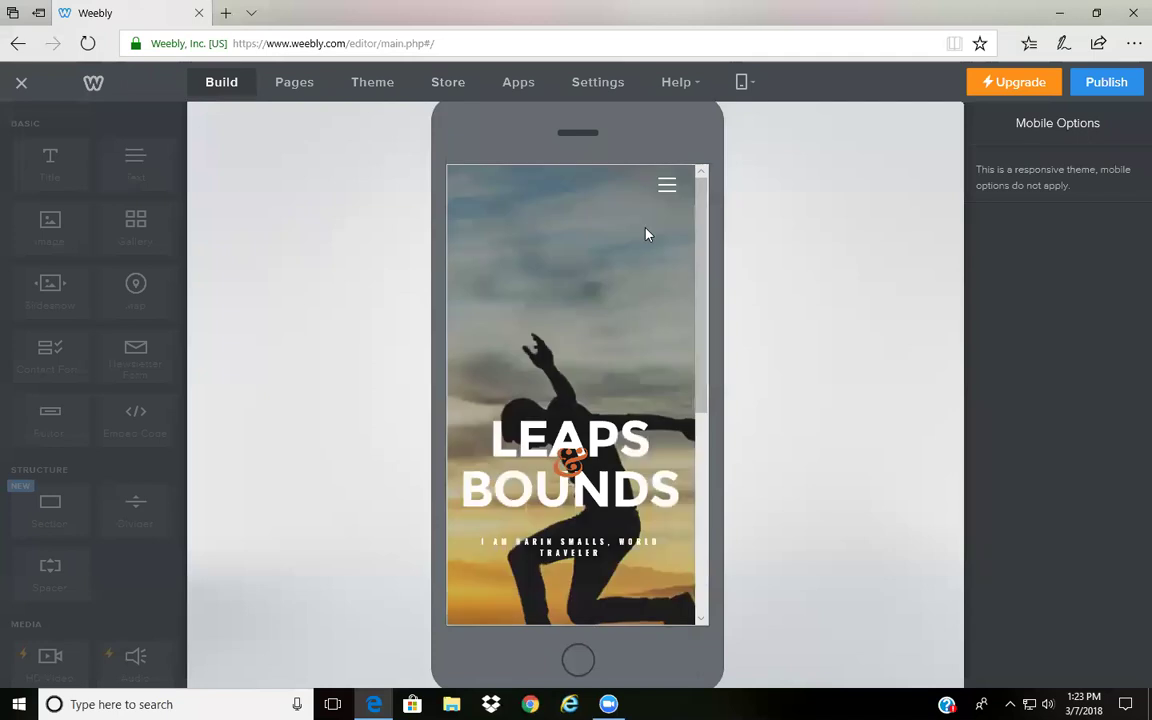
{"action": "scroll", "coordinate": [646, 234], "scroll_direction": "down", "scroll_amount": 3}
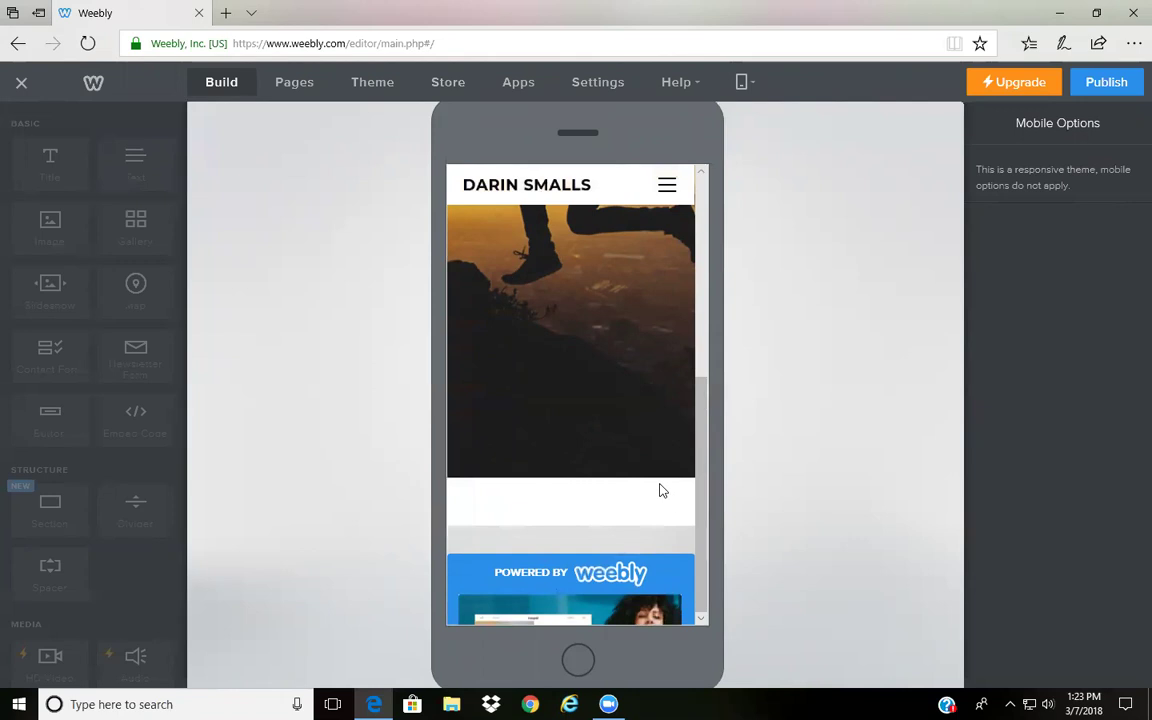
{"action": "scroll", "coordinate": [669, 532], "scroll_direction": "up", "scroll_amount": 10}
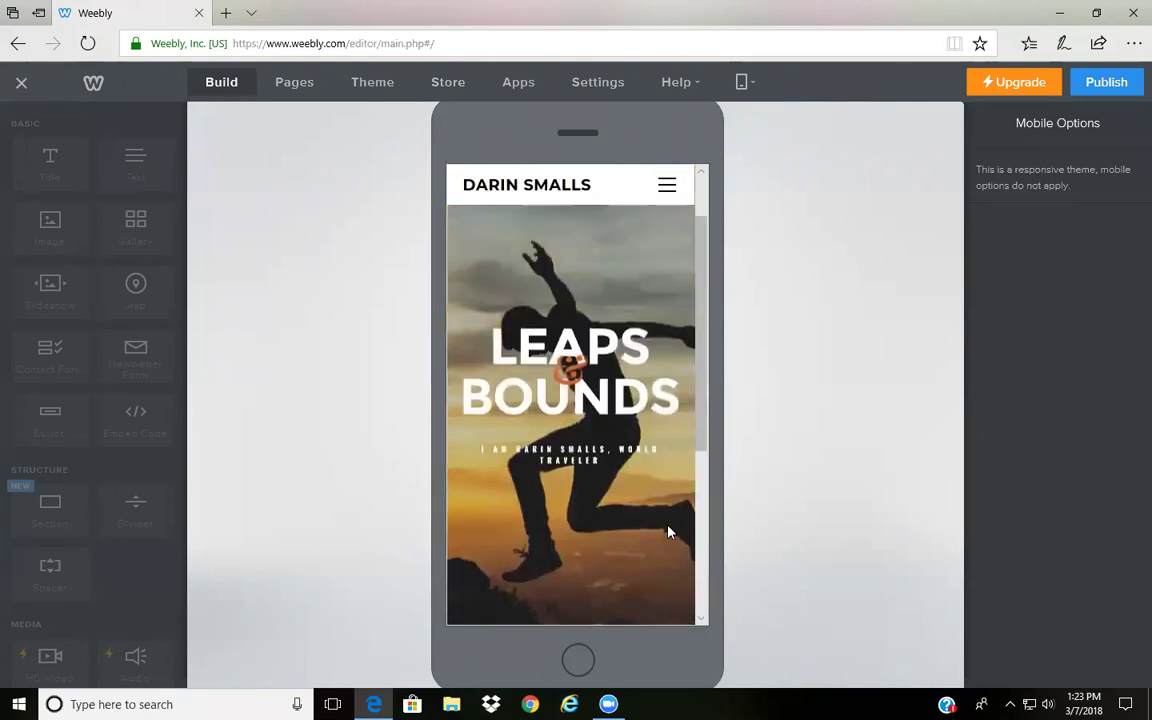
{"action": "scroll", "coordinate": [672, 525], "scroll_direction": "up", "scroll_amount": 1}
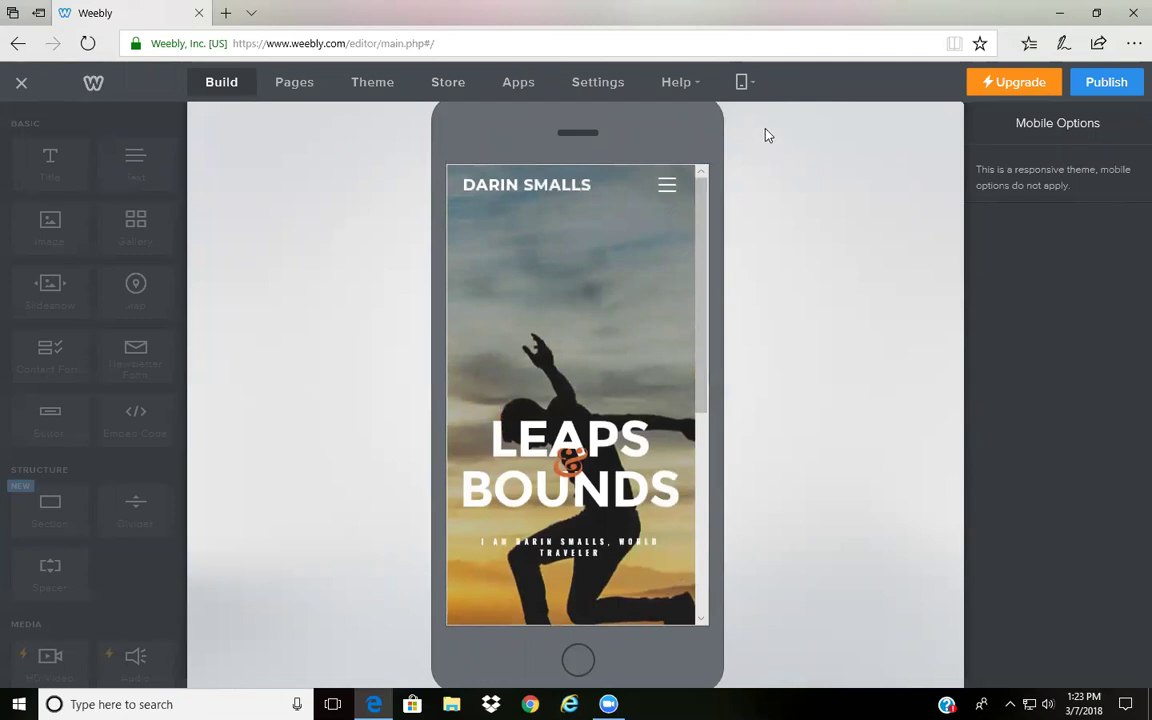
{"action": "scroll", "coordinate": [630, 413], "scroll_direction": "down", "scroll_amount": 2}
{"action": "scroll", "coordinate": [615, 450], "scroll_direction": "down", "scroll_amount": 3}
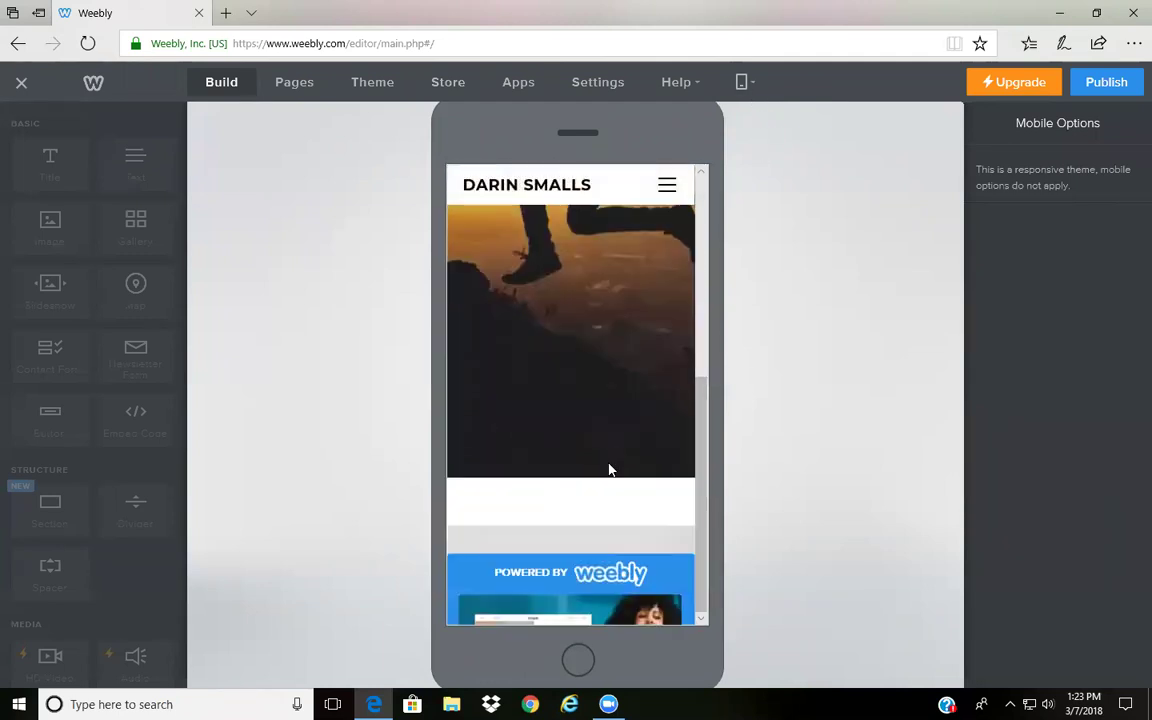
{"action": "scroll", "coordinate": [702, 424], "scroll_direction": "up", "scroll_amount": 5}
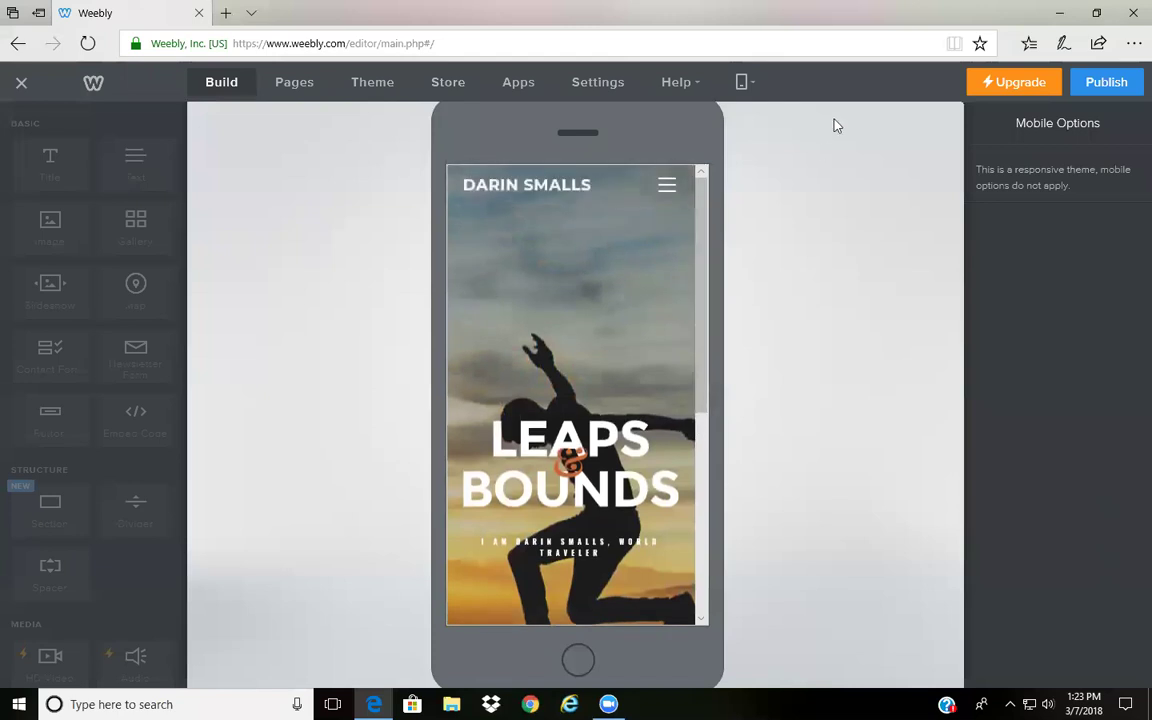
{"action": "left_click", "coordinate": [752, 84]}
Return to desktop editing and delete the My Adventures page
{"action": "left_click", "coordinate": [733, 118]}
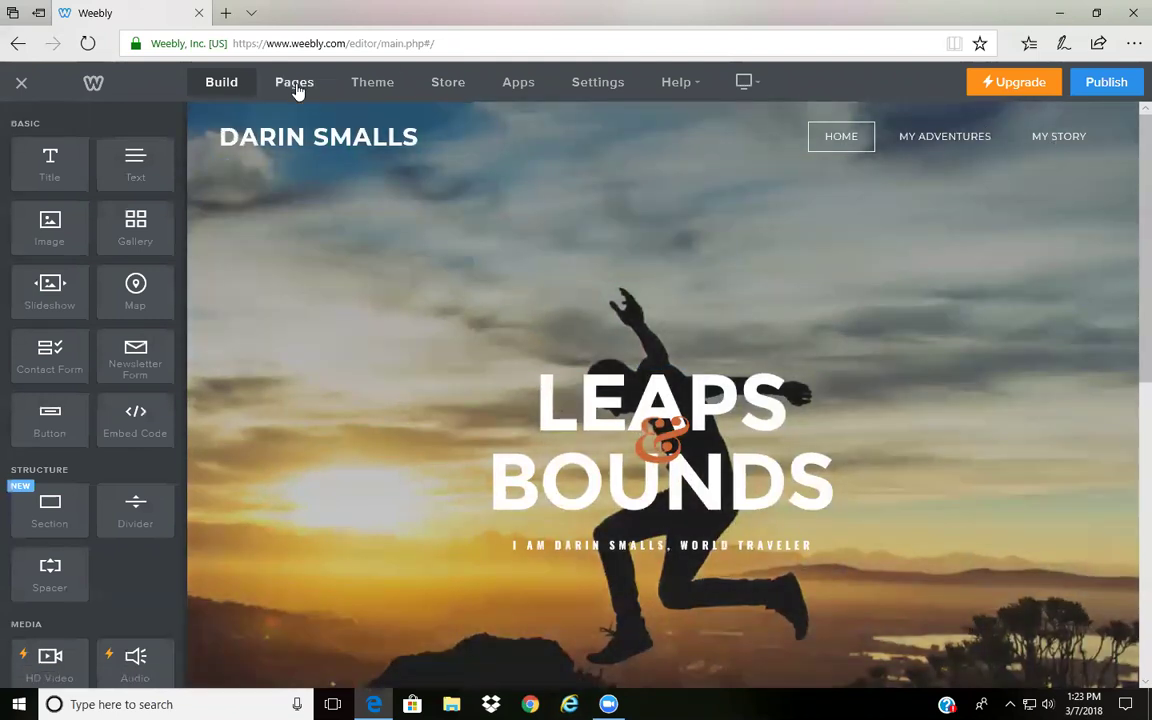
{"action": "left_click", "coordinate": [295, 84]}
{"action": "left_click", "coordinate": [111, 207]}
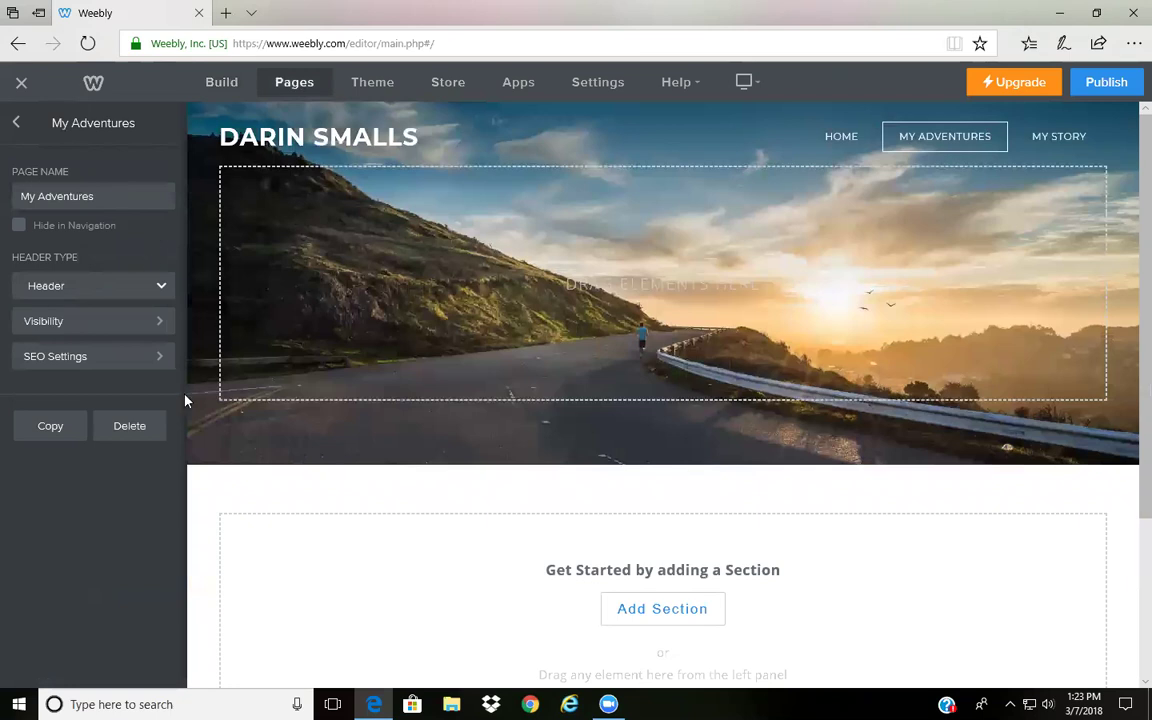
{"action": "left_click", "coordinate": [134, 430]}
{"action": "left_click", "coordinate": [662, 405]}
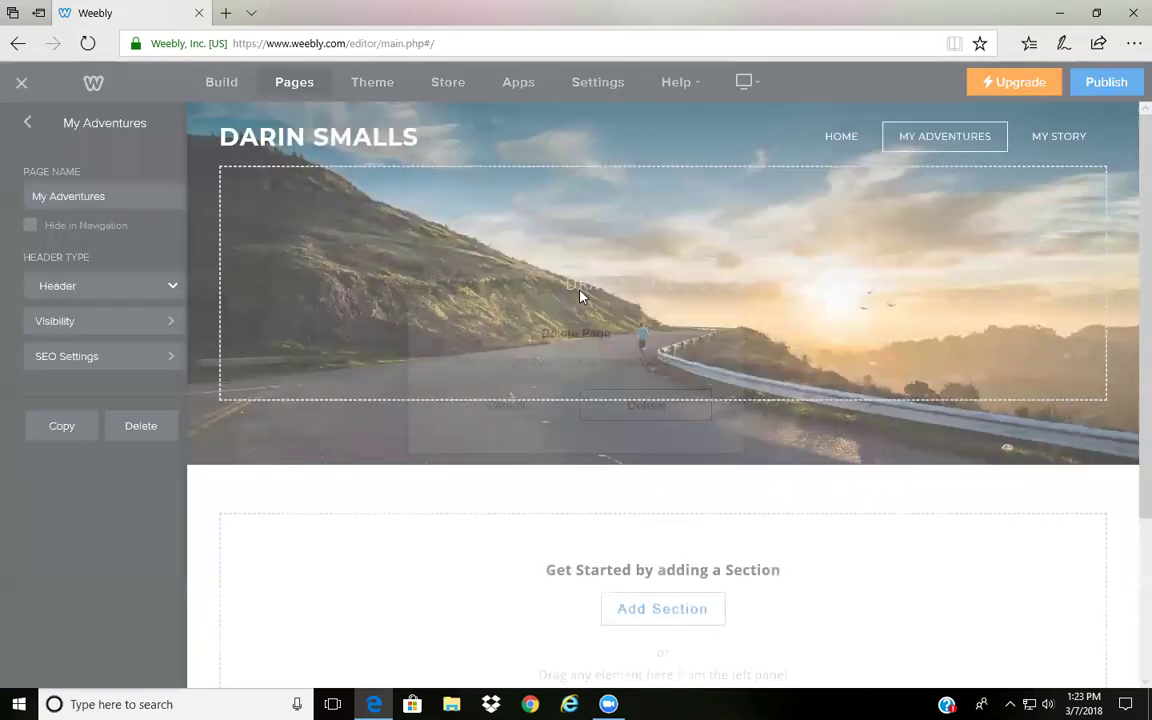
{"action": "left_click", "coordinate": [296, 84]}
Delete the My Story page so only Home remains
{"action": "left_click", "coordinate": [69, 210]}
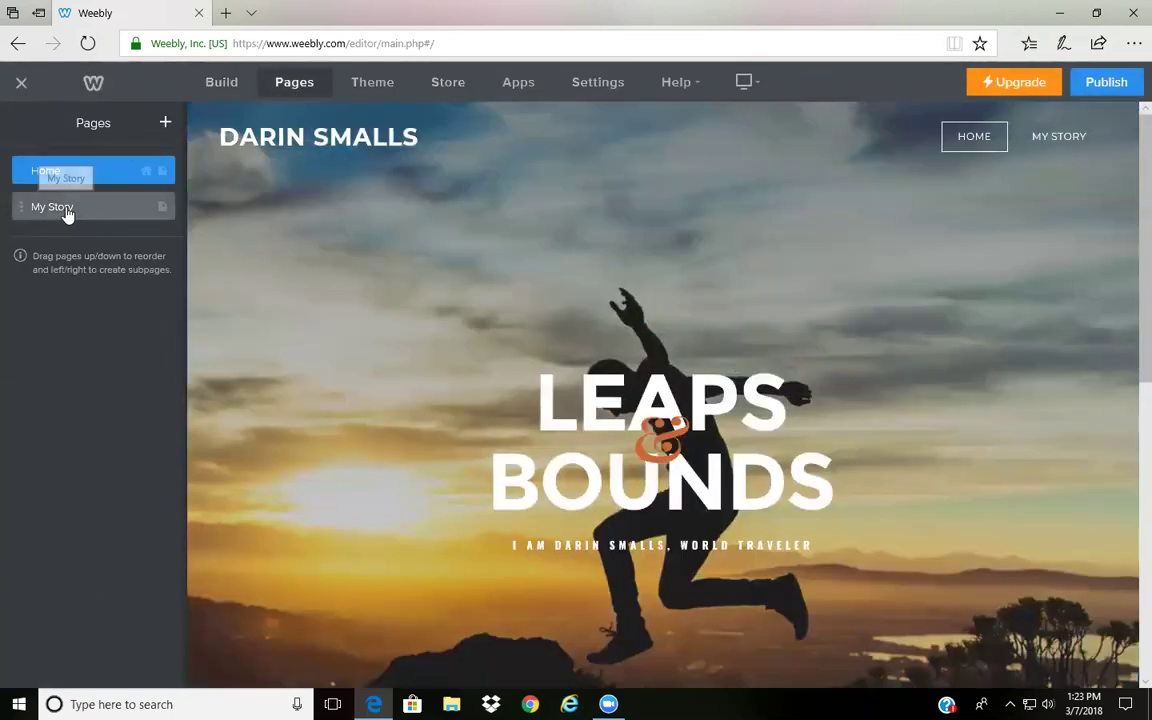
{"action": "left_click", "coordinate": [146, 428]}
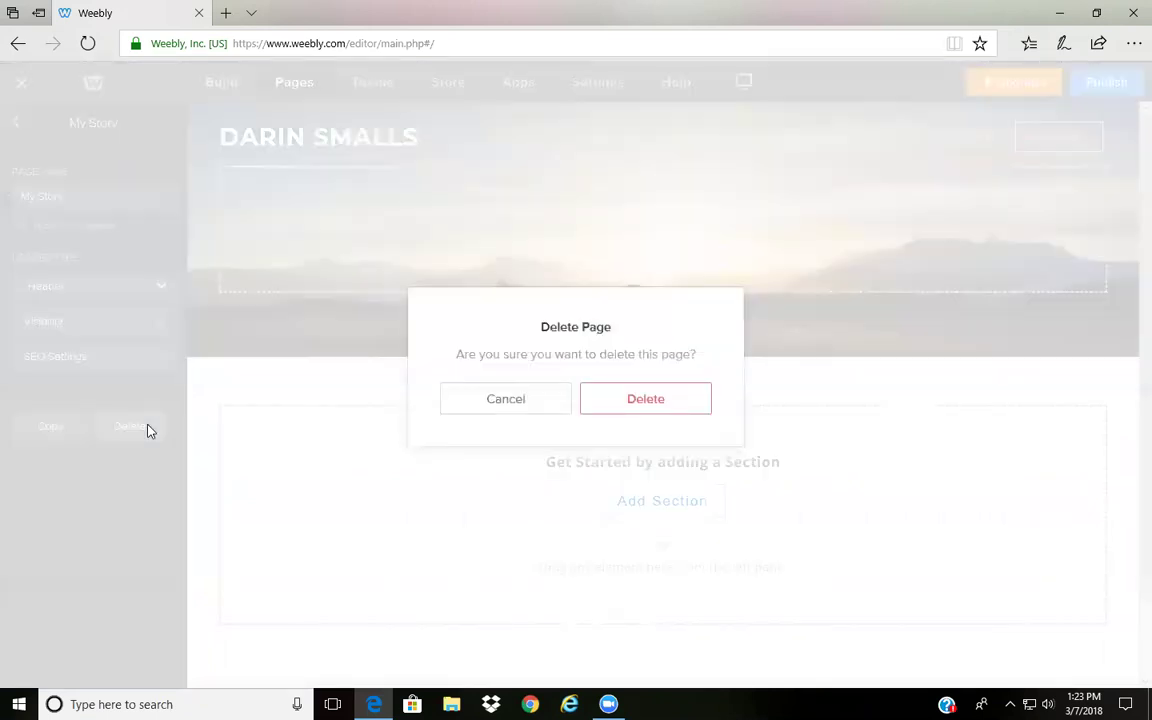
{"action": "left_click", "coordinate": [661, 398]}
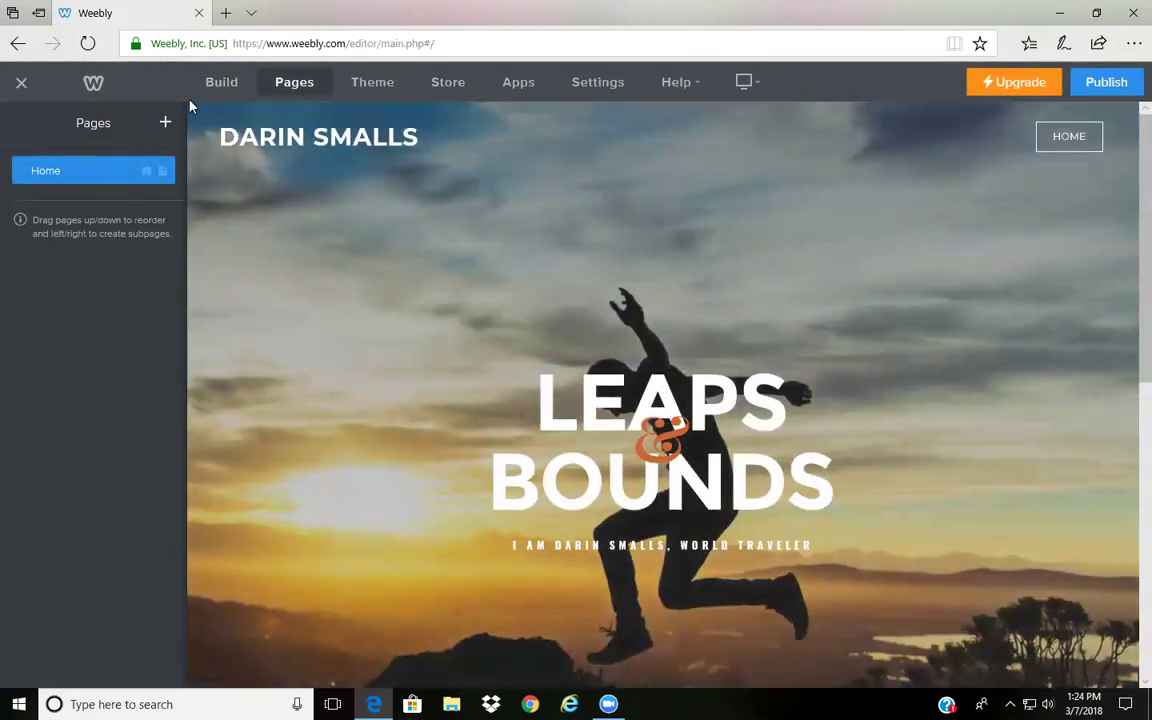
{"action": "left_click", "coordinate": [221, 90]}
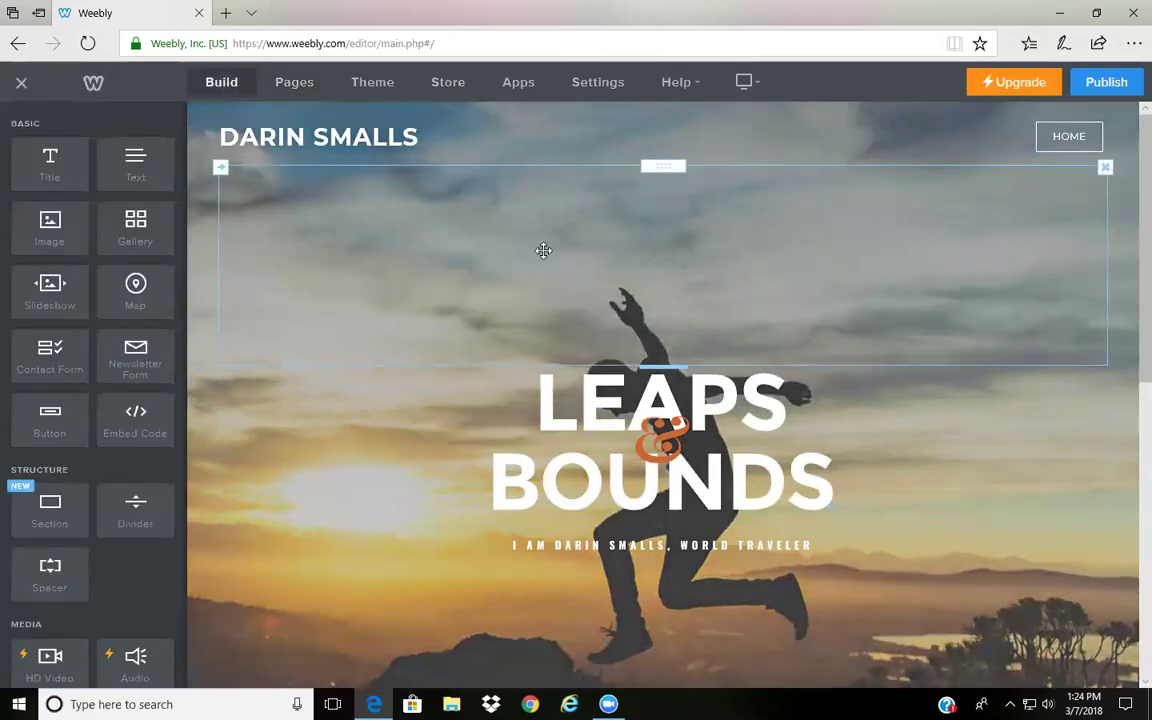
{"action": "scroll", "coordinate": [600, 400], "scroll_direction": "down", "scroll_amount": 2}
{"action": "scroll", "coordinate": [463, 470], "scroll_direction": "down", "scroll_amount": 1}
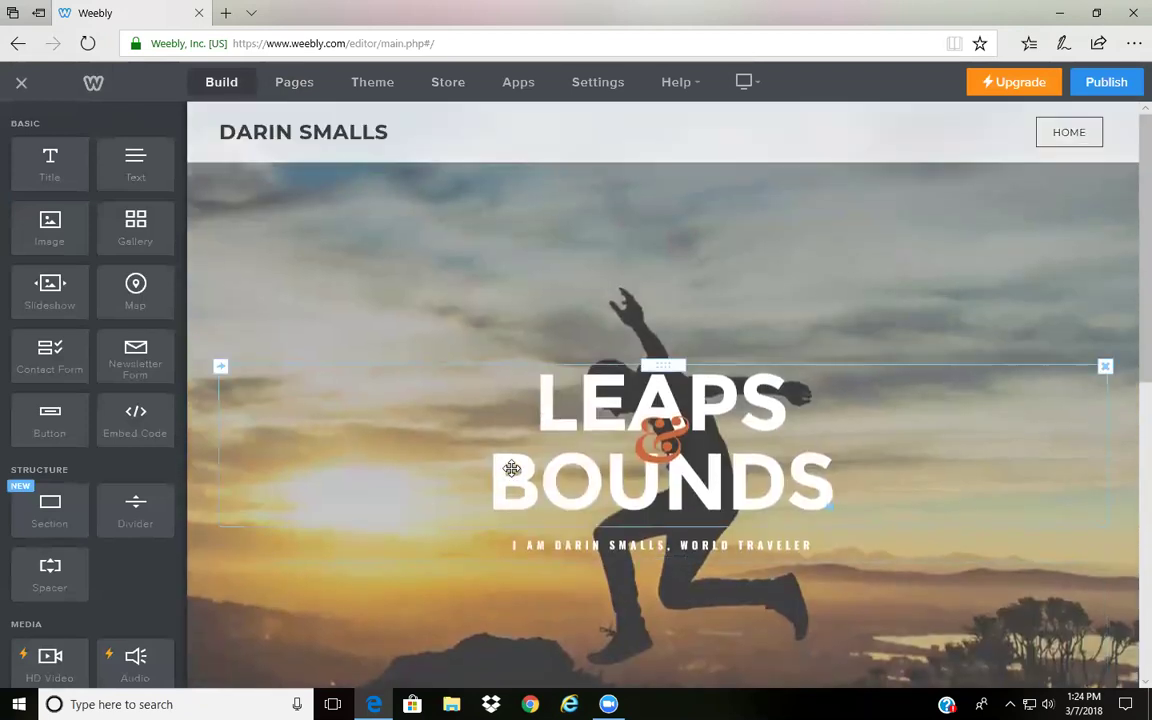
{"action": "scroll", "coordinate": [655, 577], "scroll_direction": "down", "scroll_amount": 3}
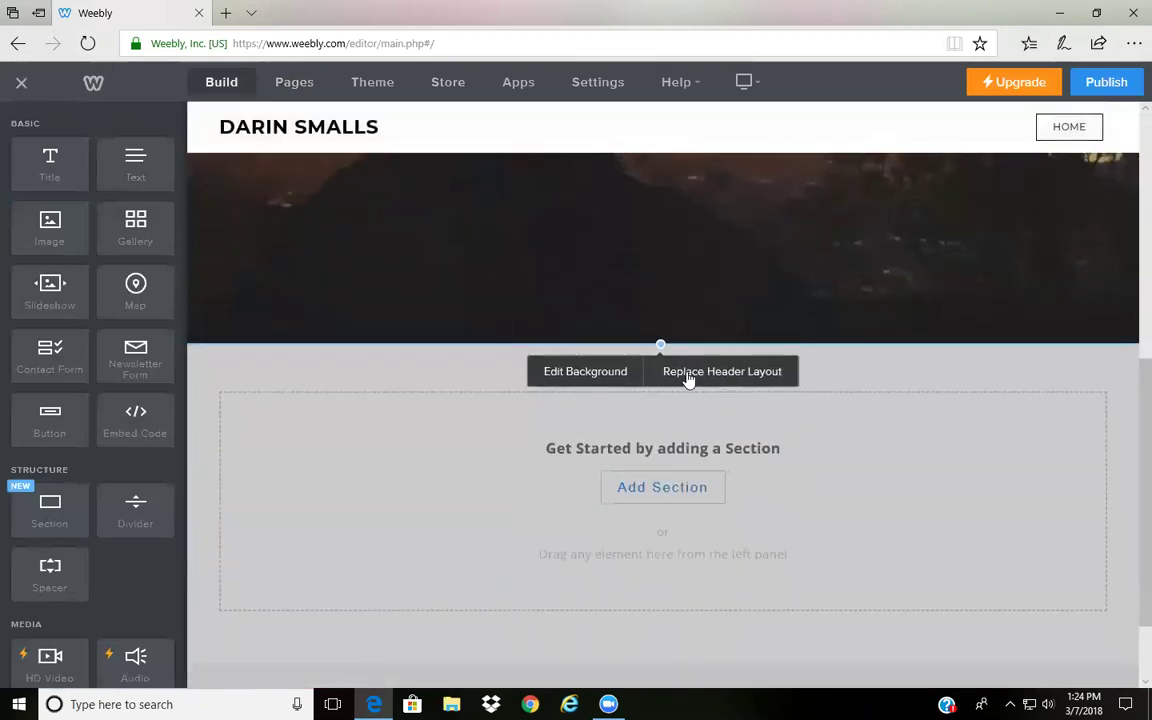
{"action": "left_click", "coordinate": [615, 377]}
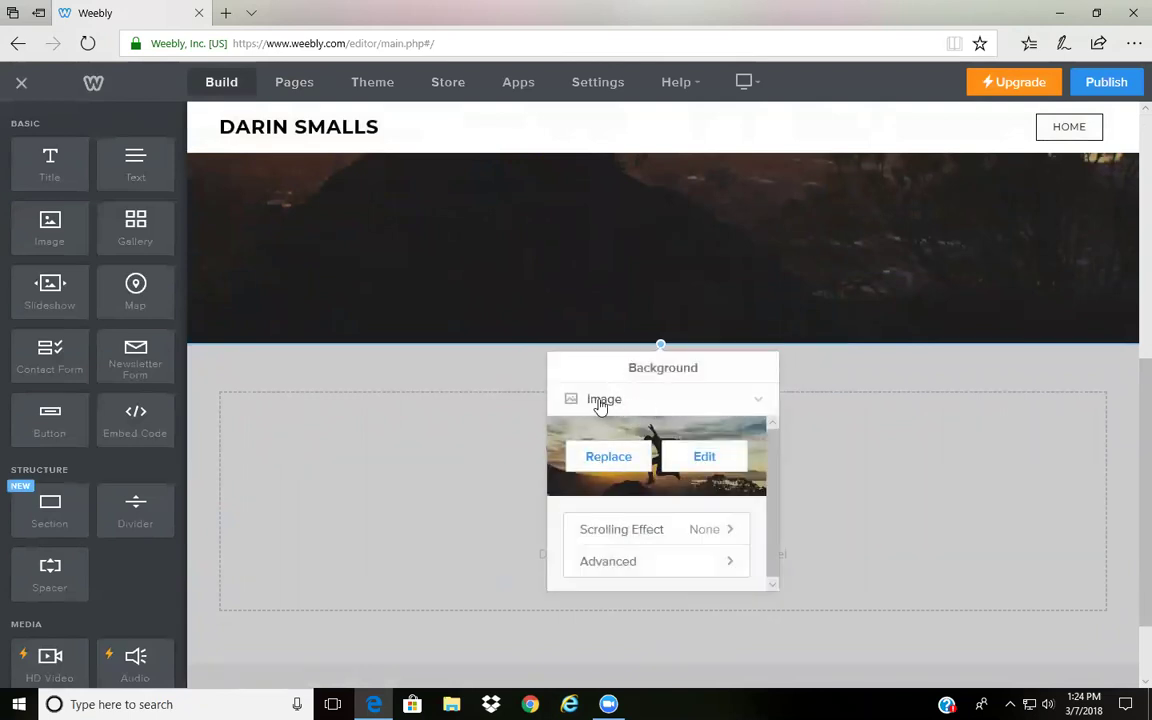
{"action": "left_click", "coordinate": [759, 400]}
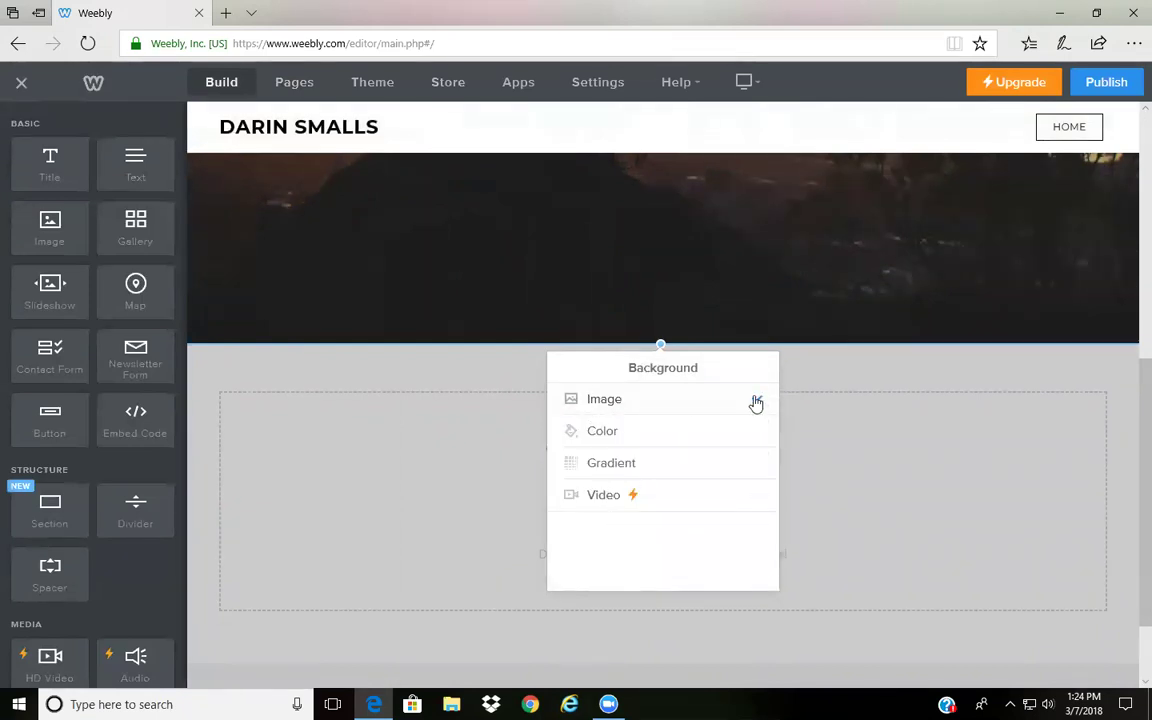
{"action": "left_click", "coordinate": [757, 400]}
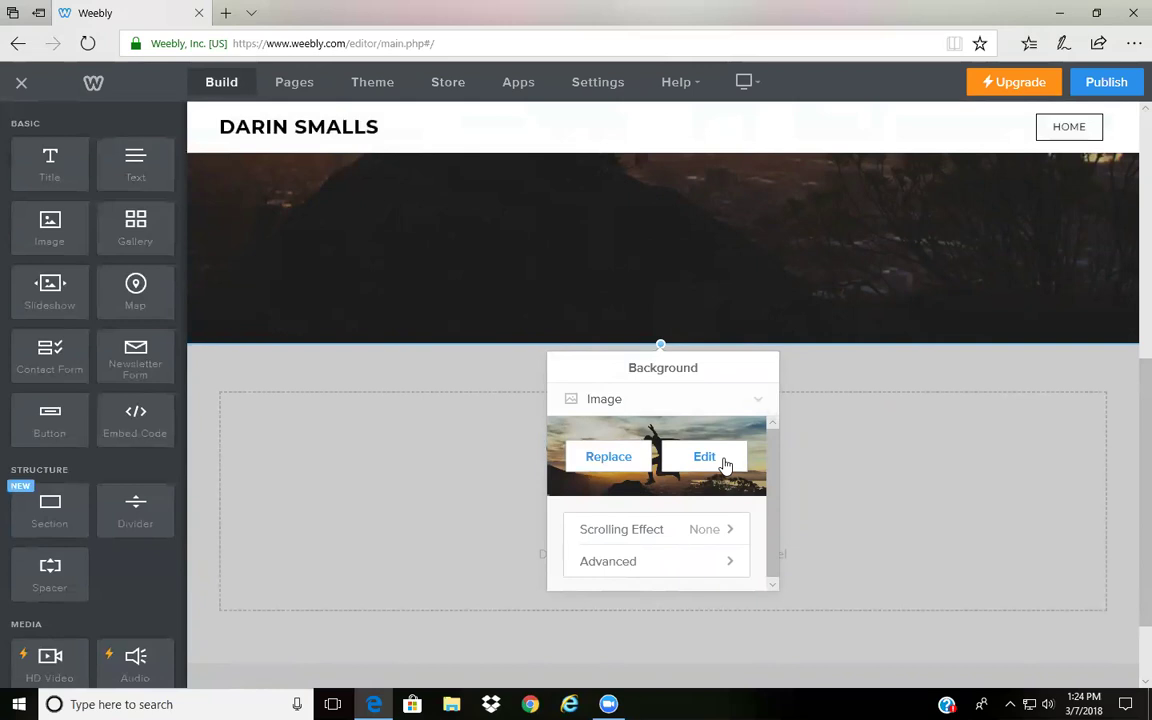
{"action": "left_click", "coordinate": [870, 293]}
{"action": "scroll", "coordinate": [879, 298], "scroll_direction": "up", "scroll_amount": 5}
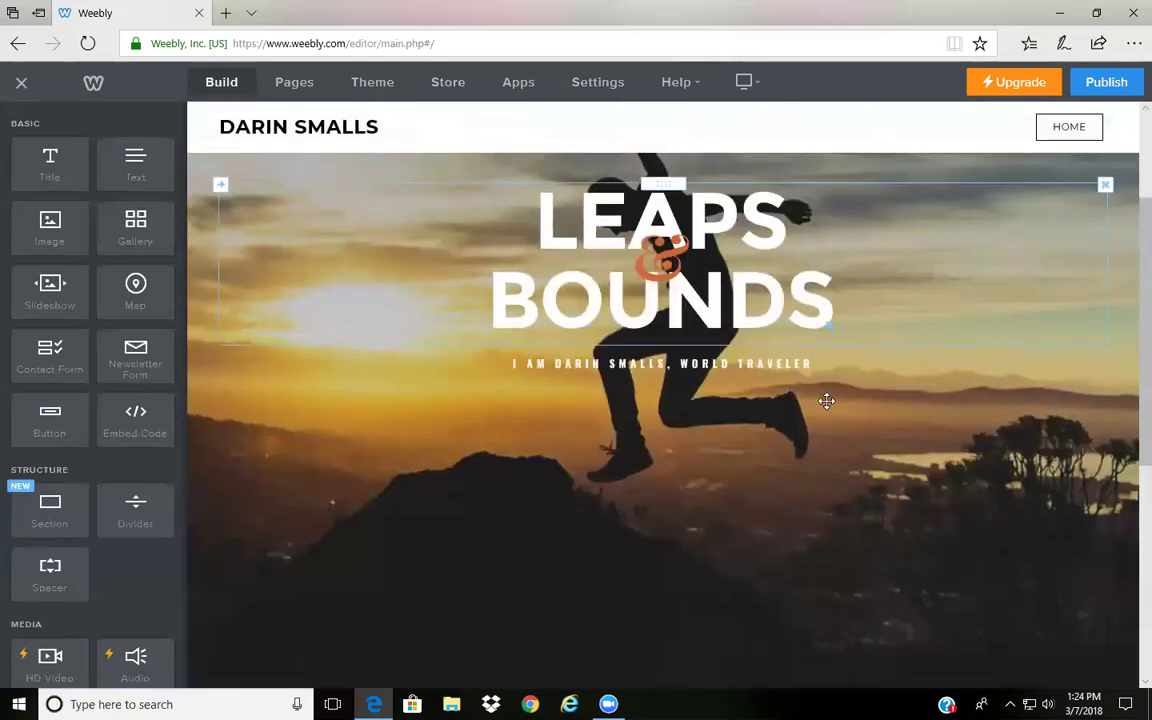
{"action": "left_click", "coordinate": [716, 268]}
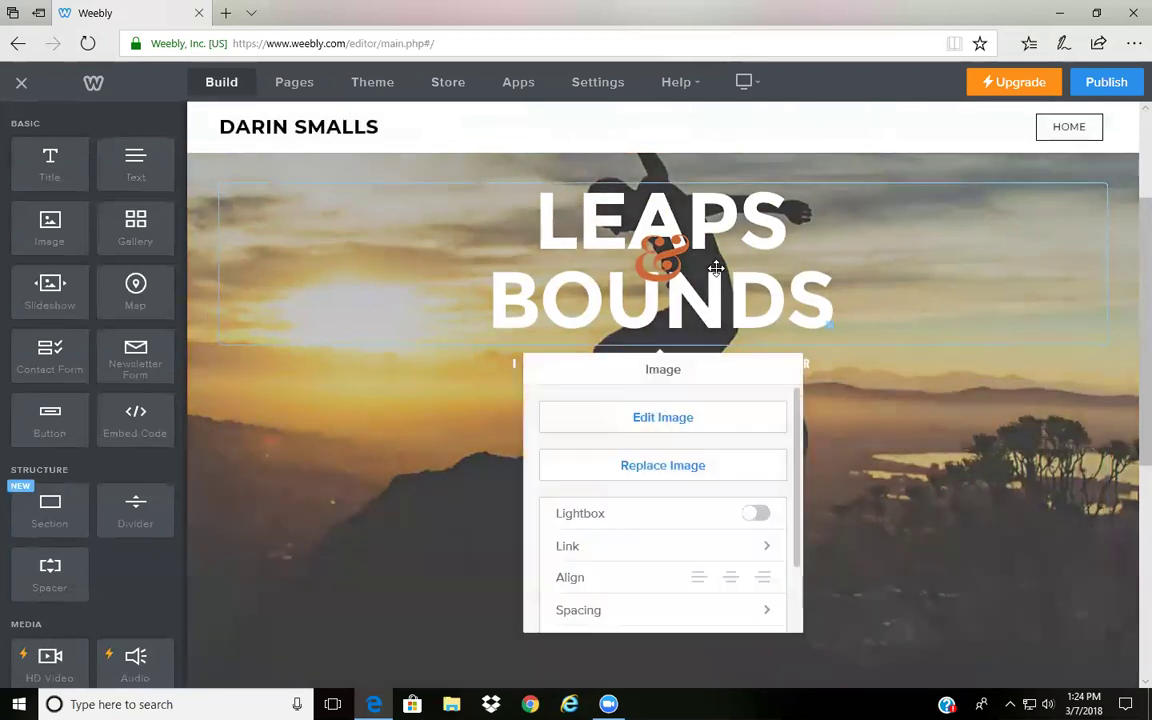
{"action": "scroll", "coordinate": [897, 421], "scroll_direction": "up", "scroll_amount": 1}
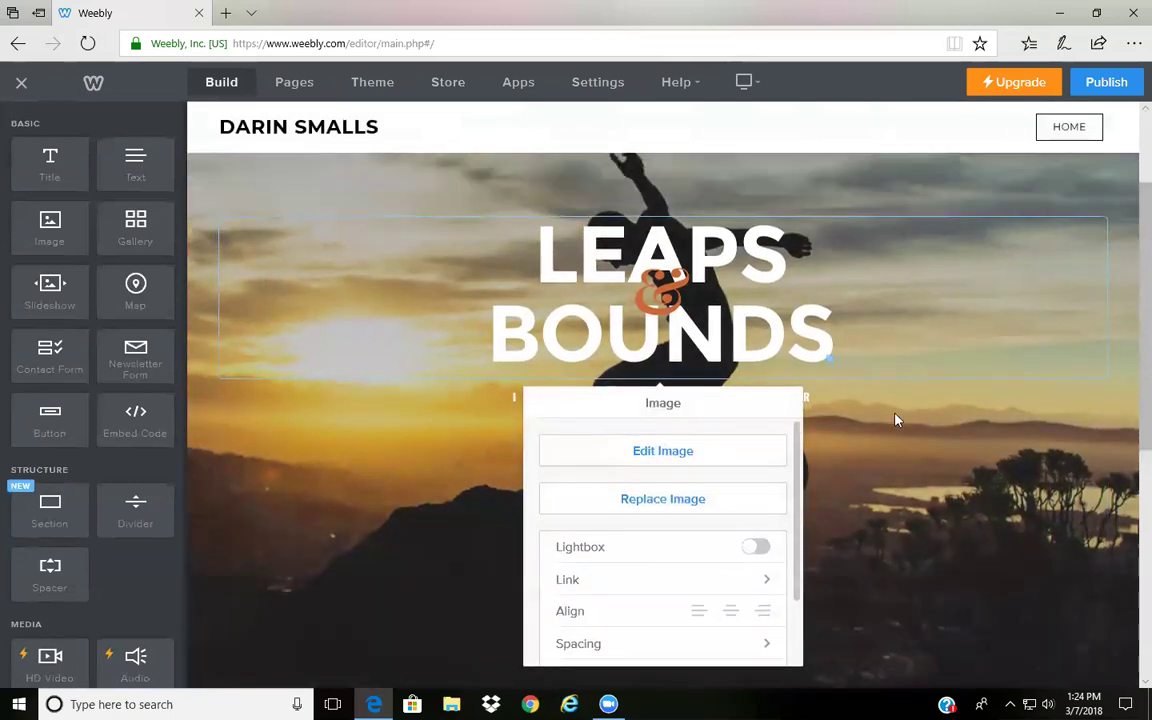
{"action": "scroll", "coordinate": [897, 421], "scroll_direction": "up", "scroll_amount": 3}
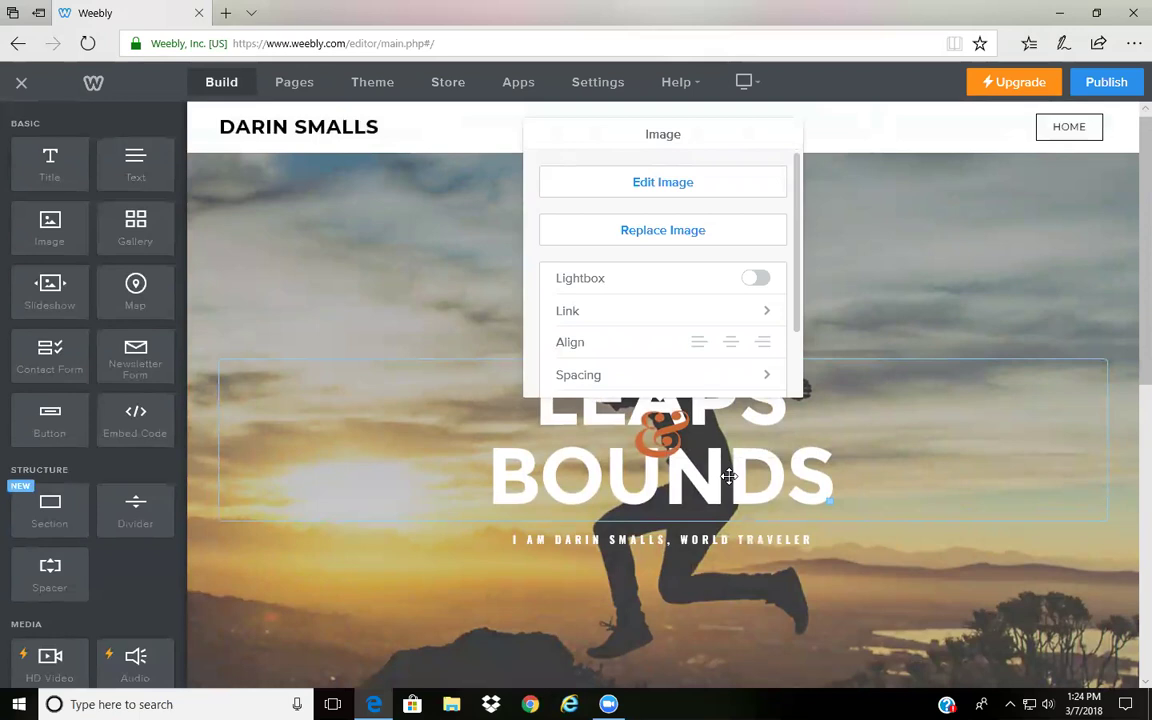
{"action": "left_click", "coordinate": [677, 186]}
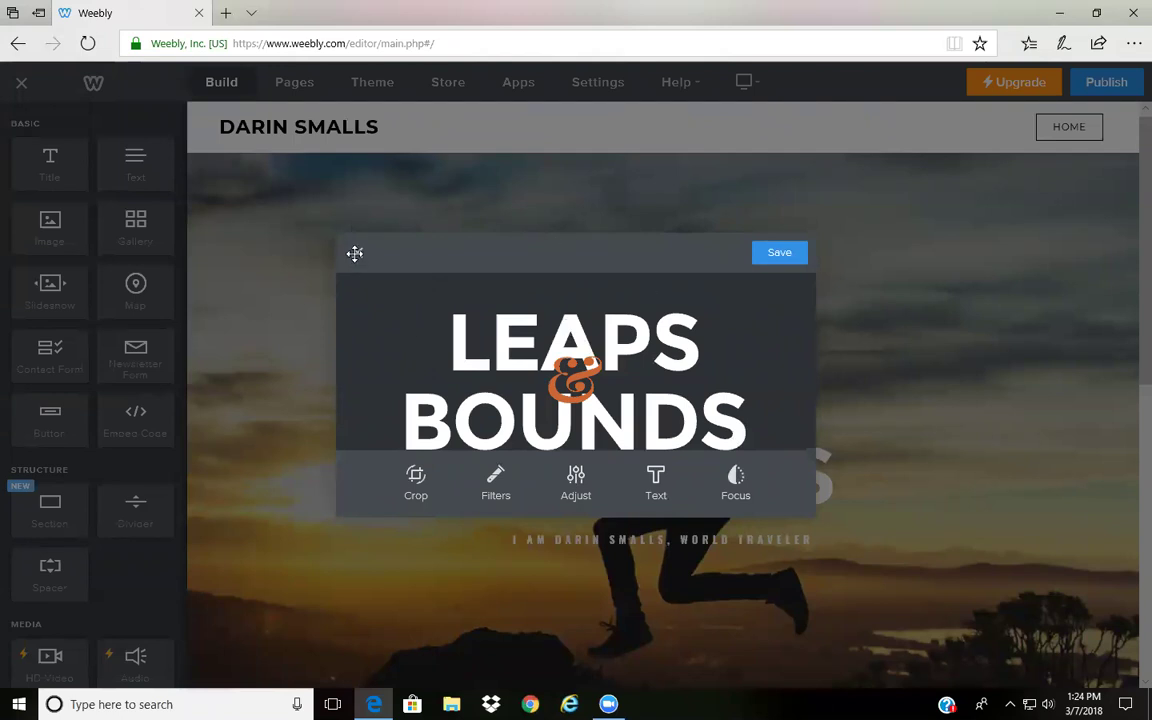
{"action": "key", "text": "Escape"}
{"action": "scroll", "coordinate": [275, 378], "scroll_direction": "down", "scroll_amount": 3}
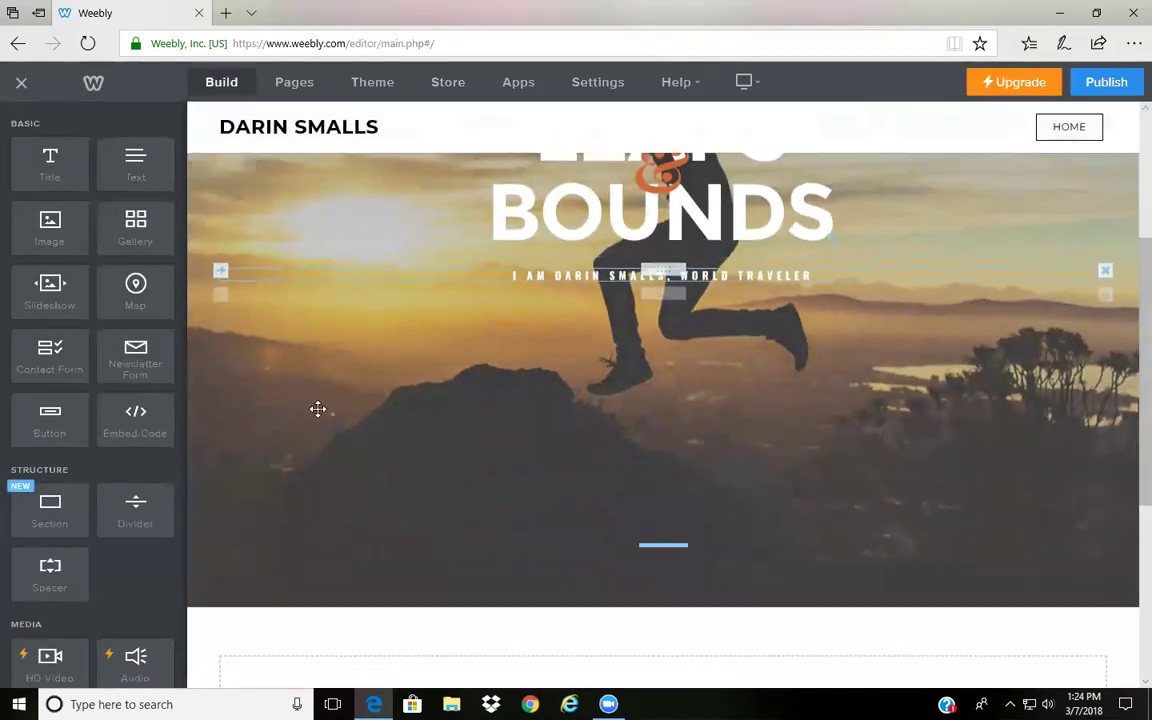
{"action": "left_click", "coordinate": [838, 279]}
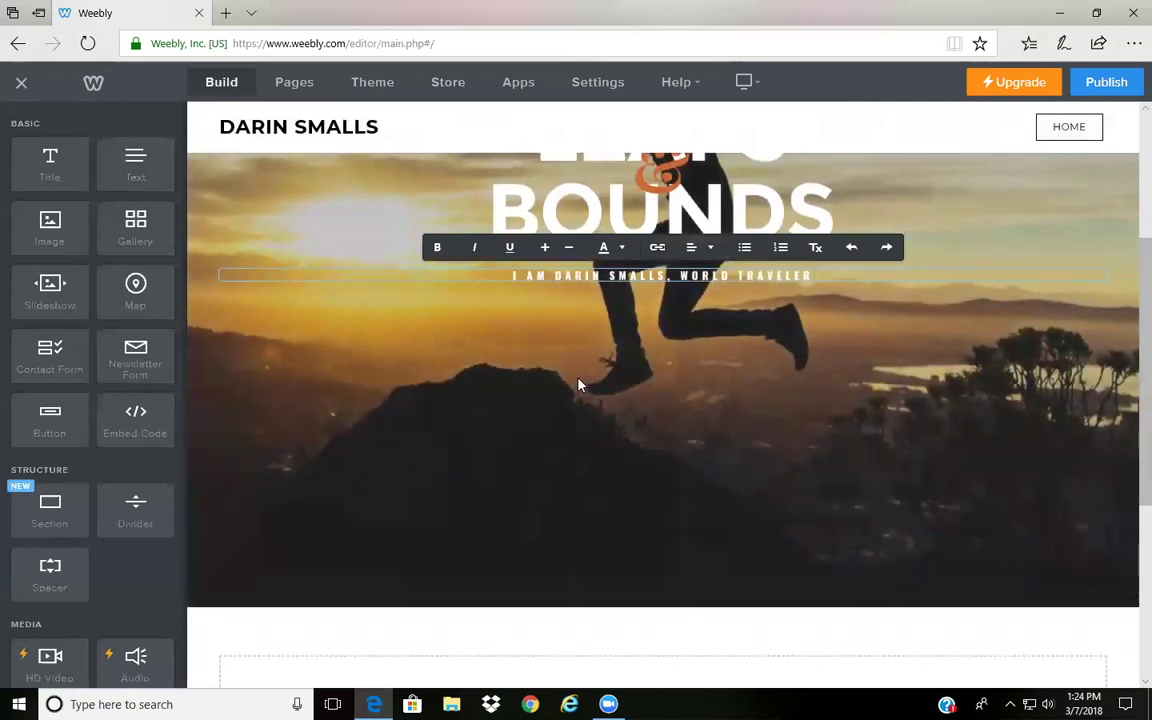
{"action": "scroll", "coordinate": [580, 330], "scroll_direction": "up", "scroll_amount": 2}
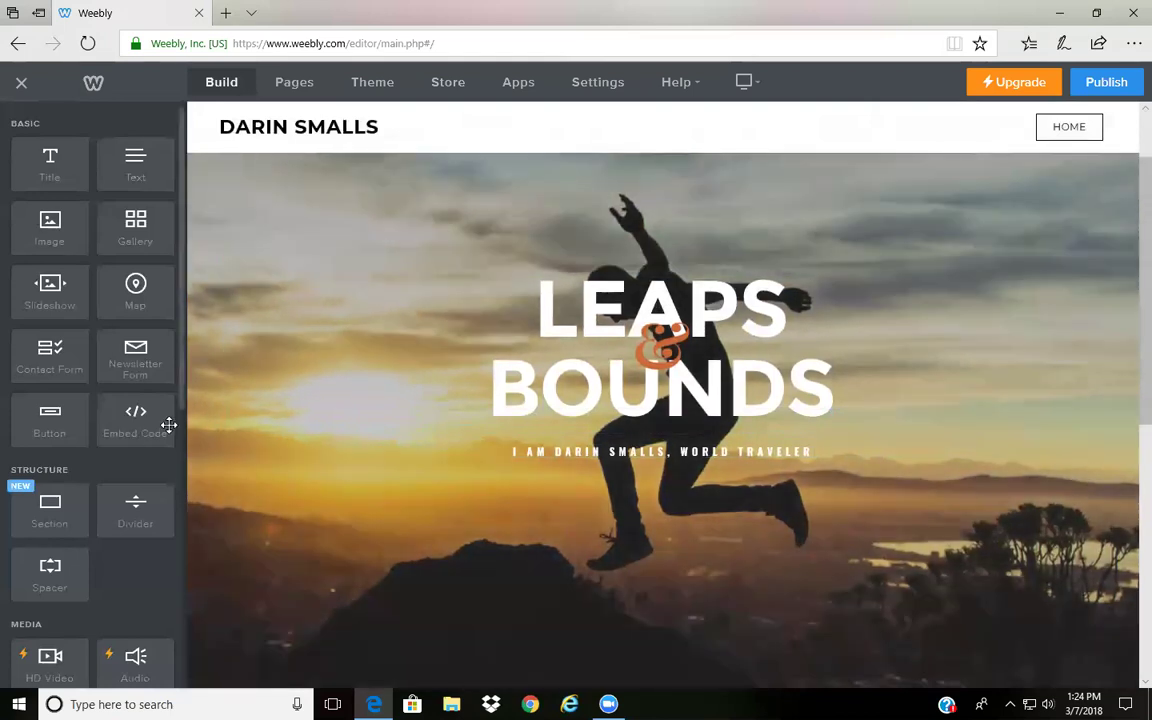
Place a Contact Form with Name, Email, Comment and Submit in the hero below the subtitle
{"action": "left_click_drag", "start_coordinate": [169, 425], "coordinate": [573, 455]}
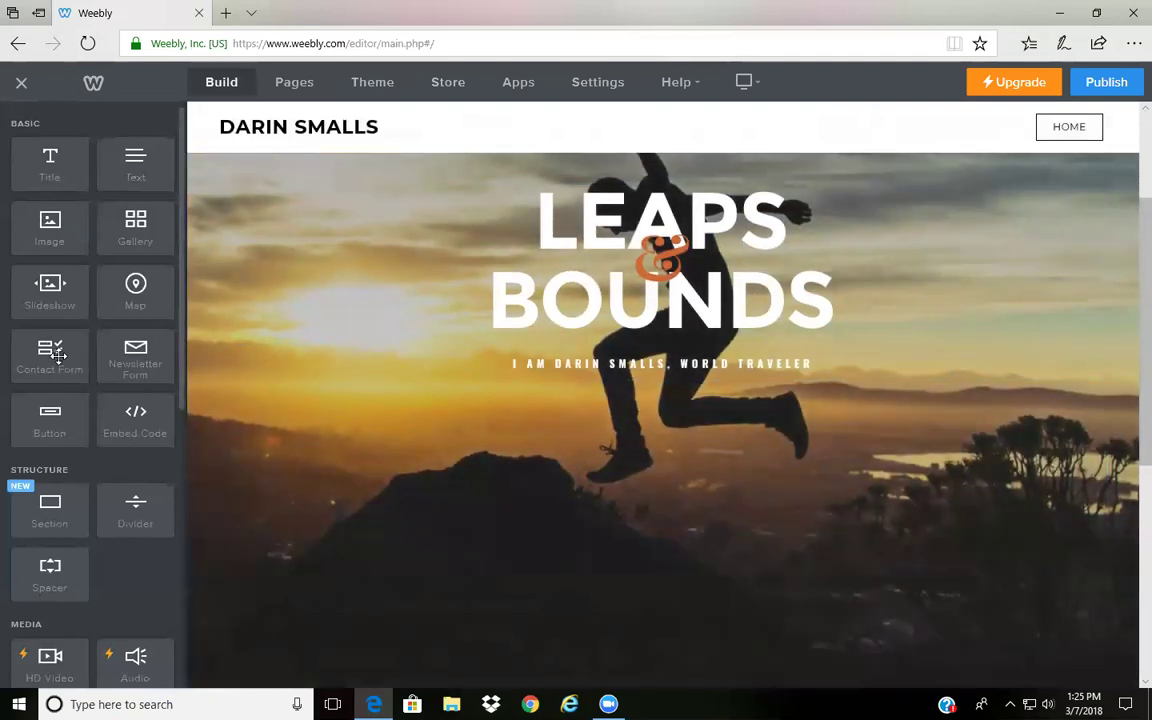
{"action": "left_click_drag", "start_coordinate": [49, 357], "coordinate": [536, 615]}
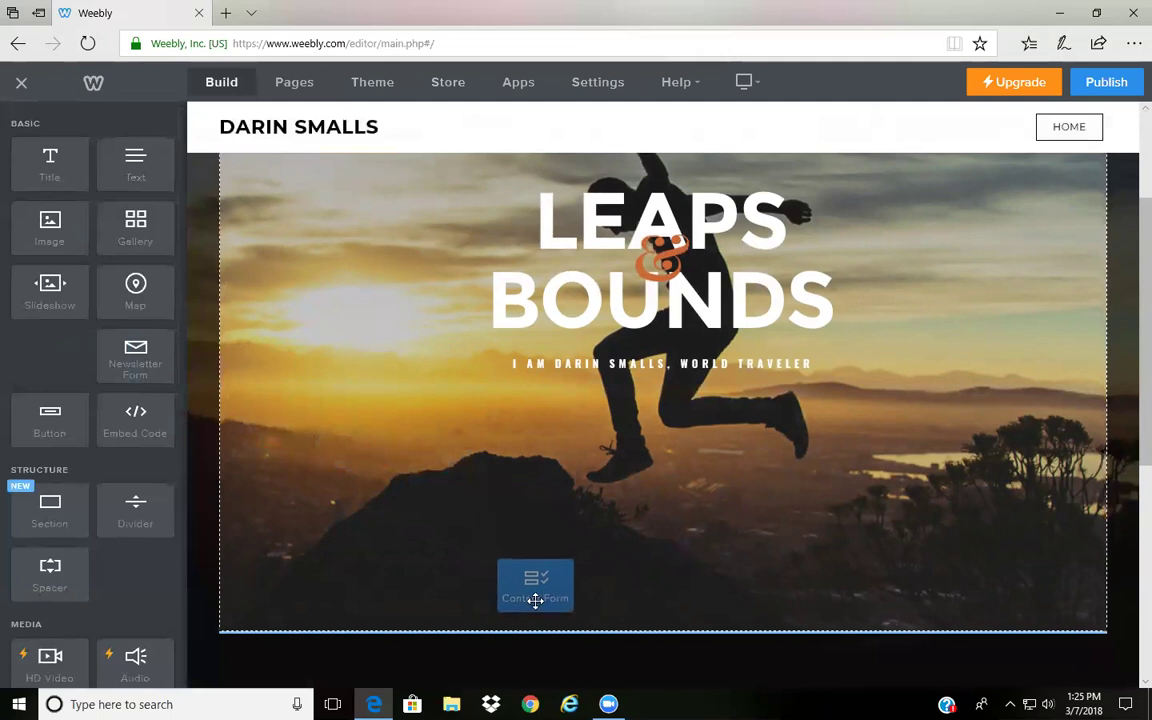
{"action": "left_click_drag", "start_coordinate": [536, 615], "coordinate": [535, 619]}
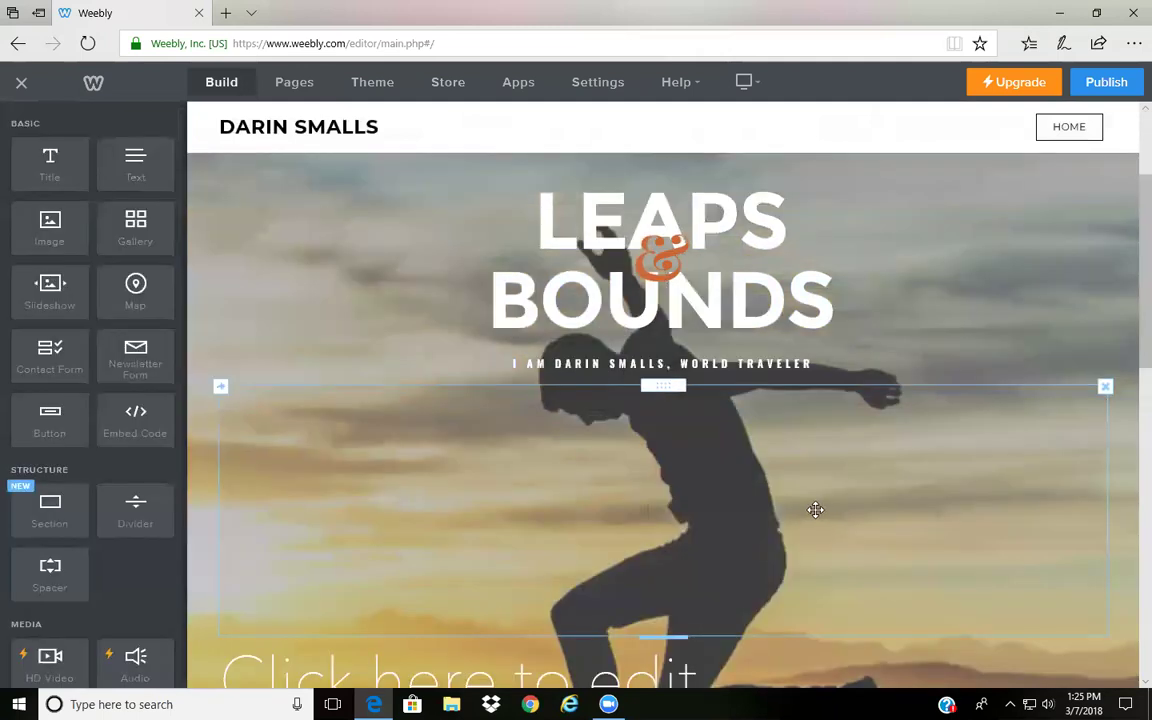
{"action": "scroll", "coordinate": [815, 510], "scroll_direction": "down", "scroll_amount": 3}
{"action": "scroll", "coordinate": [805, 406], "scroll_direction": "down", "scroll_amount": 2}
{"action": "scroll", "coordinate": [787, 396], "scroll_direction": "up", "scroll_amount": 2}
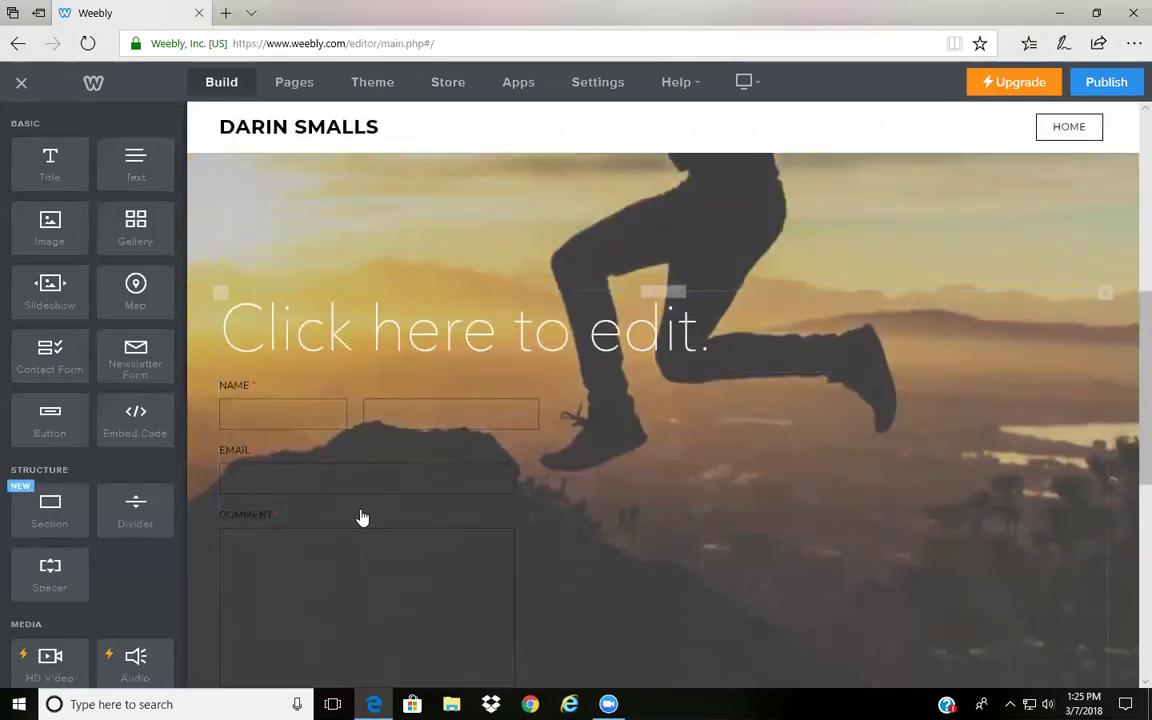
{"action": "scroll", "coordinate": [590, 450], "scroll_direction": "down", "scroll_amount": 2}
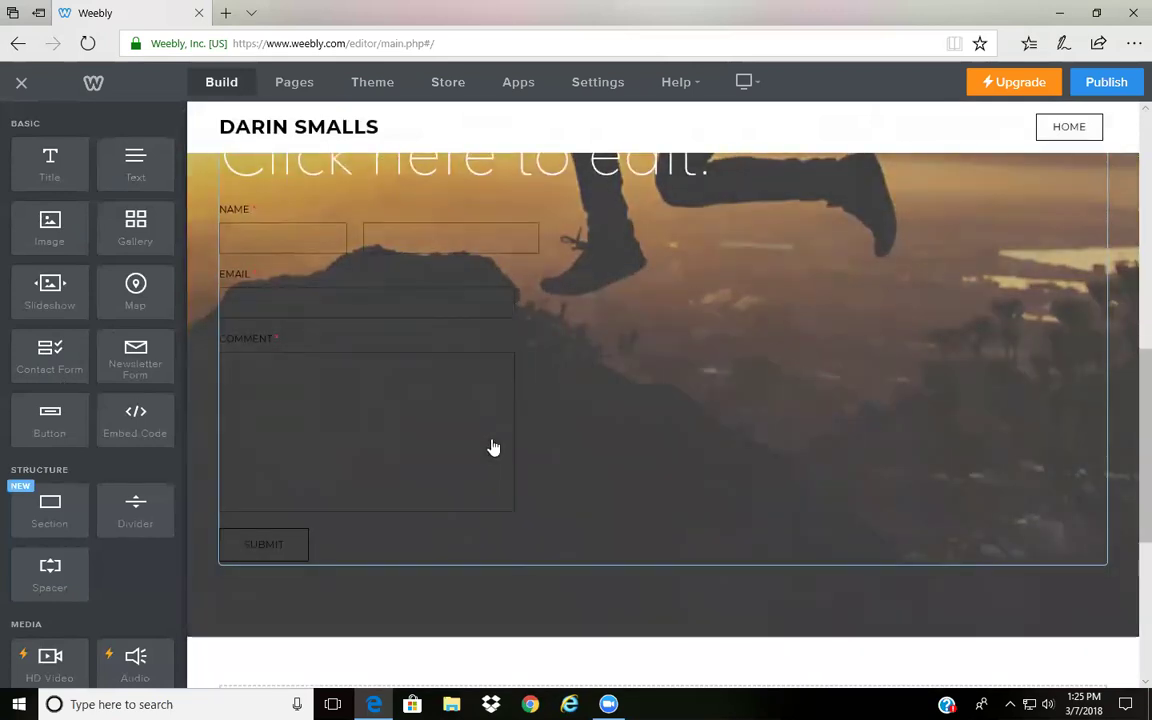
Remove the Comment field from the contact form
{"action": "left_click", "coordinate": [516, 407]}
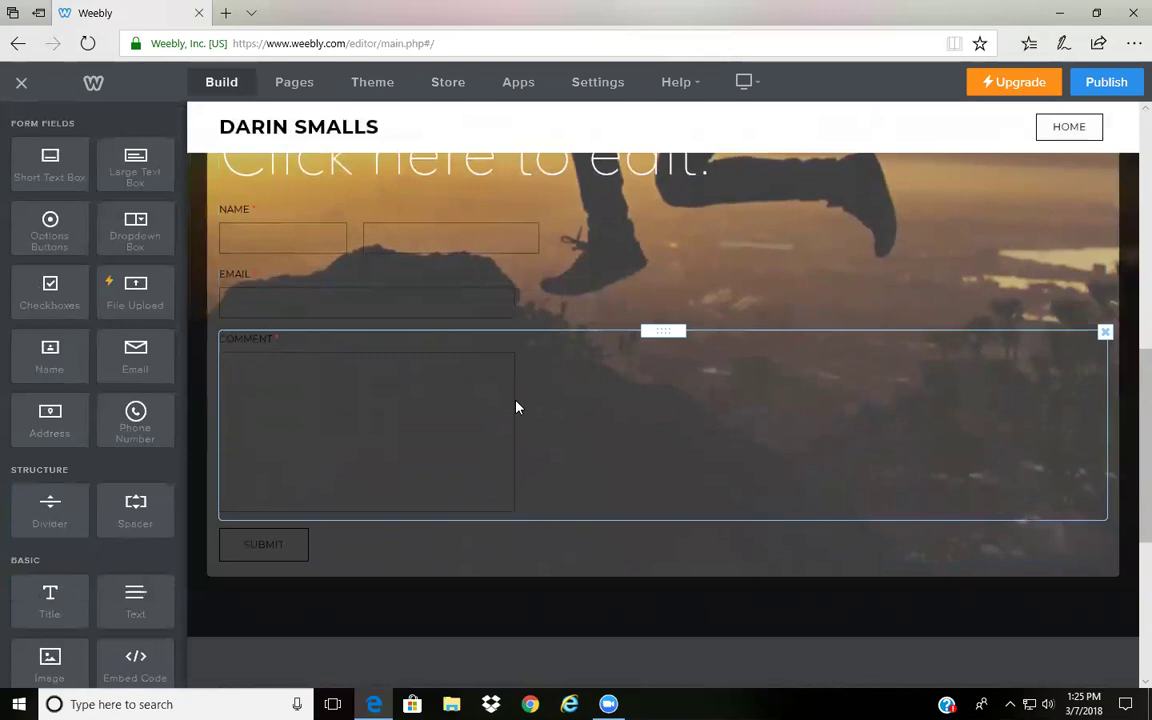
{"action": "left_click", "coordinate": [1105, 333]}
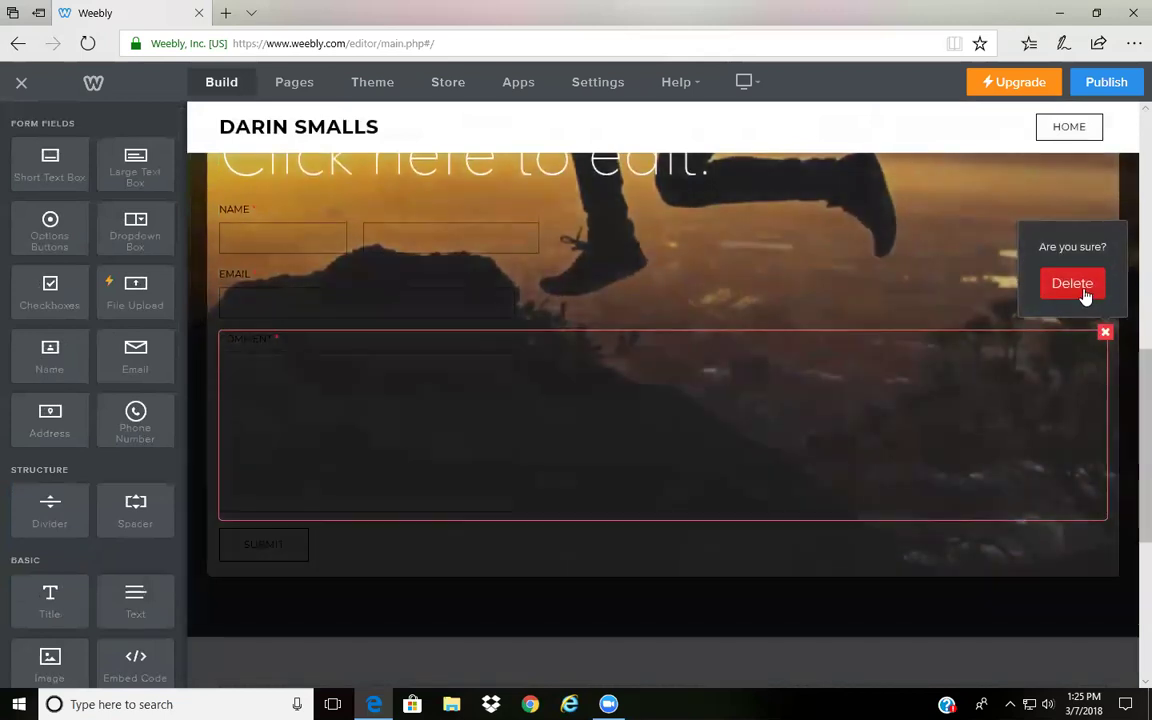
{"action": "left_click", "coordinate": [1084, 295]}
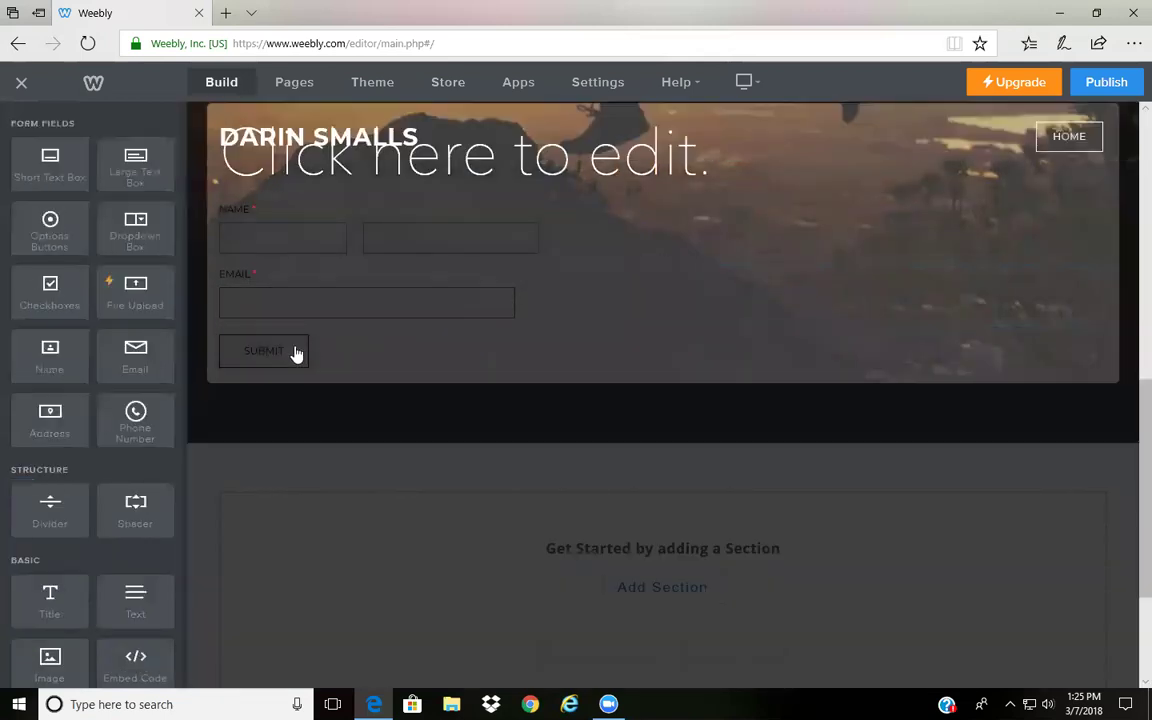
Relabel the submit button 'Get your free book' and change its alignment
{"action": "left_click", "coordinate": [289, 361]}
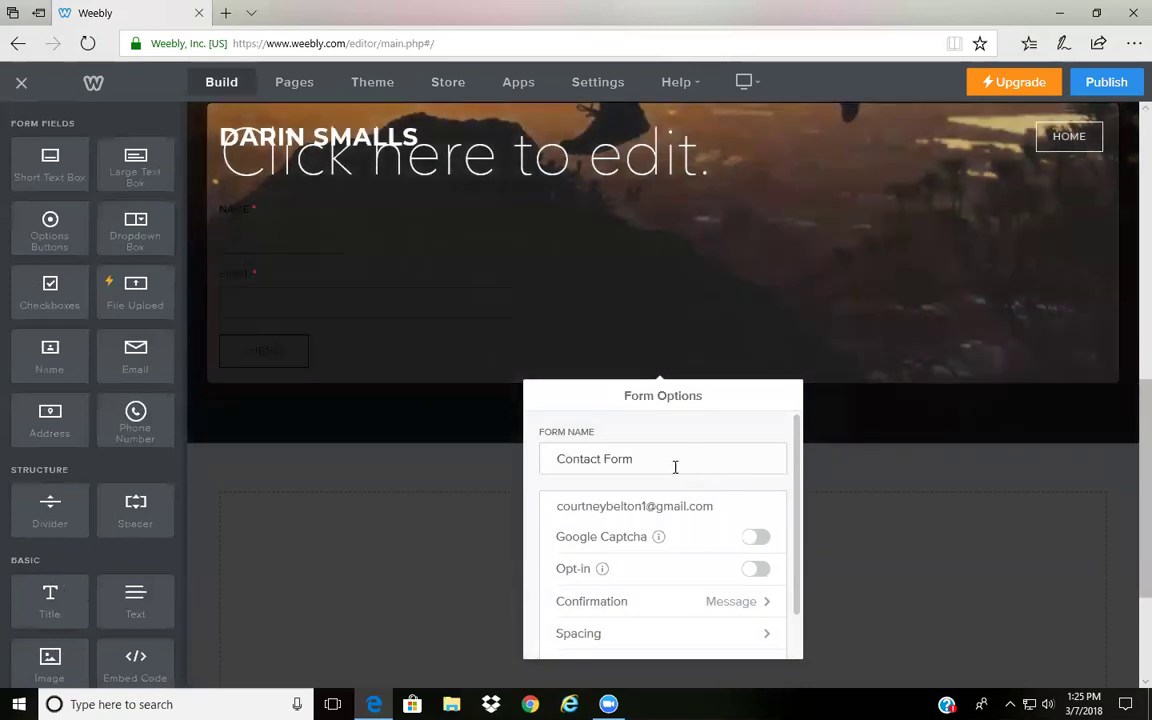
{"action": "scroll", "coordinate": [735, 560], "scroll_direction": "down", "scroll_amount": 1}
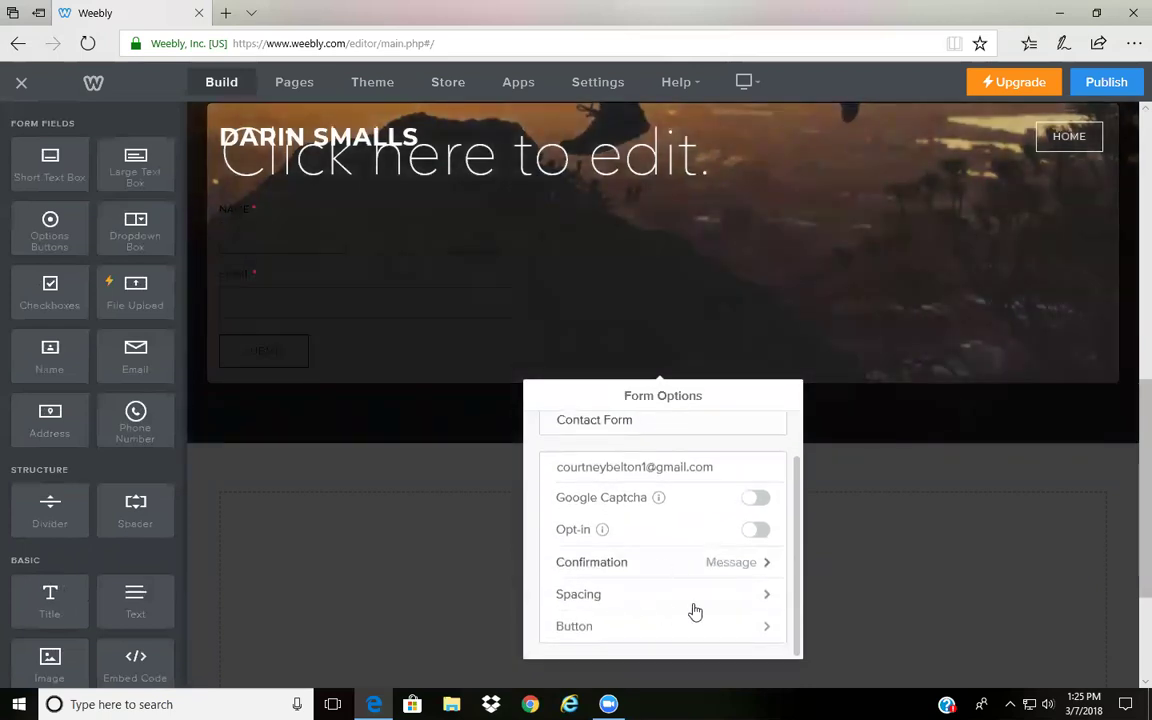
{"action": "left_click", "coordinate": [711, 628]}
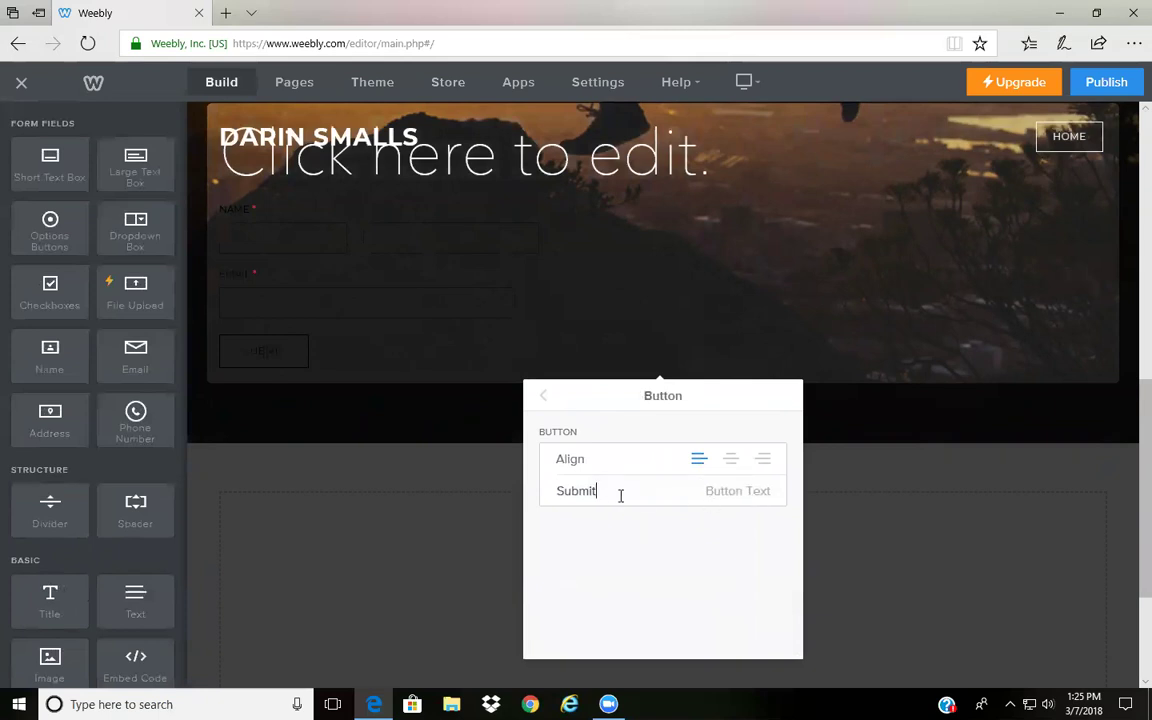
{"action": "key", "text": "BackSpace"}
{"action": "key", "text": "BackSpace"}
{"action": "type", "text": "G"}
{"action": "type", "text": "e"}
{"action": "left_click", "coordinate": [765, 462]}
{"action": "left_click", "coordinate": [543, 398]}
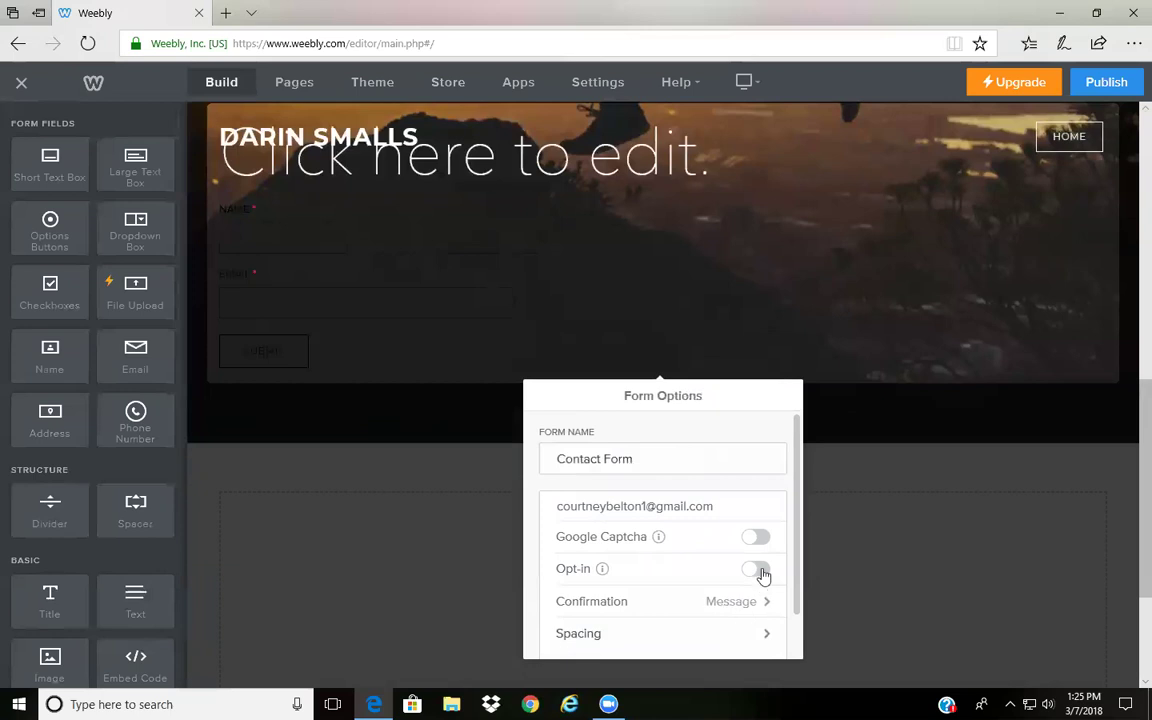
Open the form's Confirmation settings and review the thank-you message text
{"action": "scroll", "coordinate": [700, 570], "scroll_direction": "down", "scroll_amount": 1}
{"action": "left_click", "coordinate": [661, 568]}
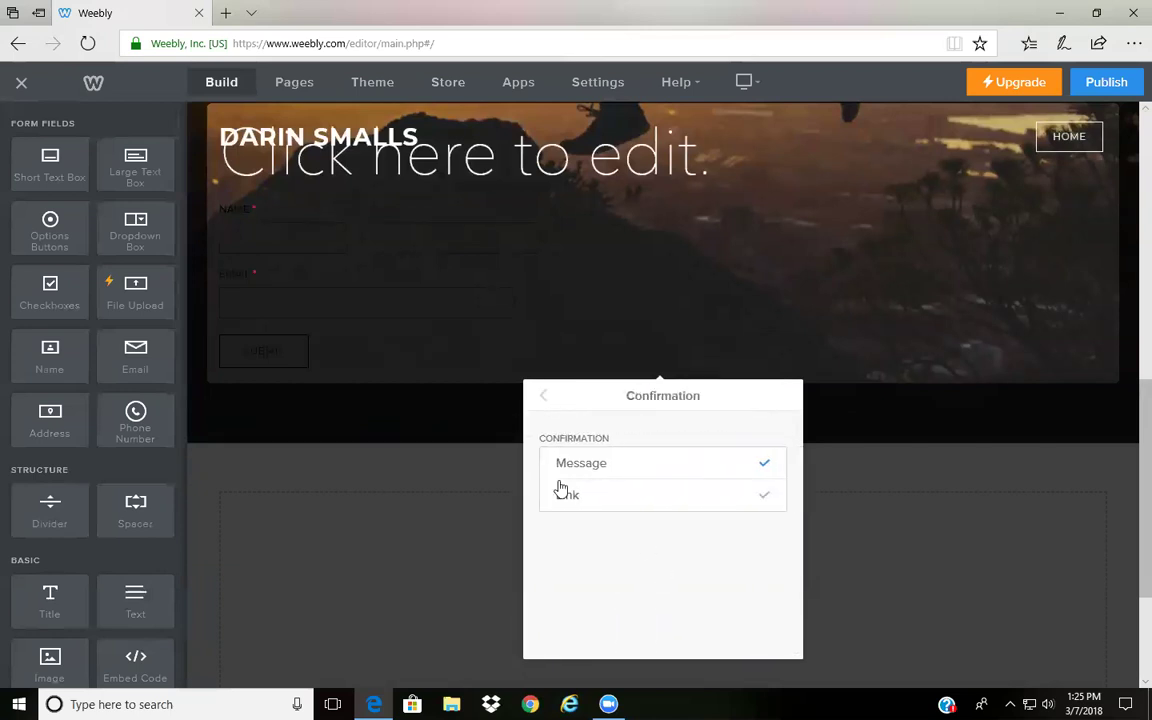
{"action": "left_click", "coordinate": [620, 465]}
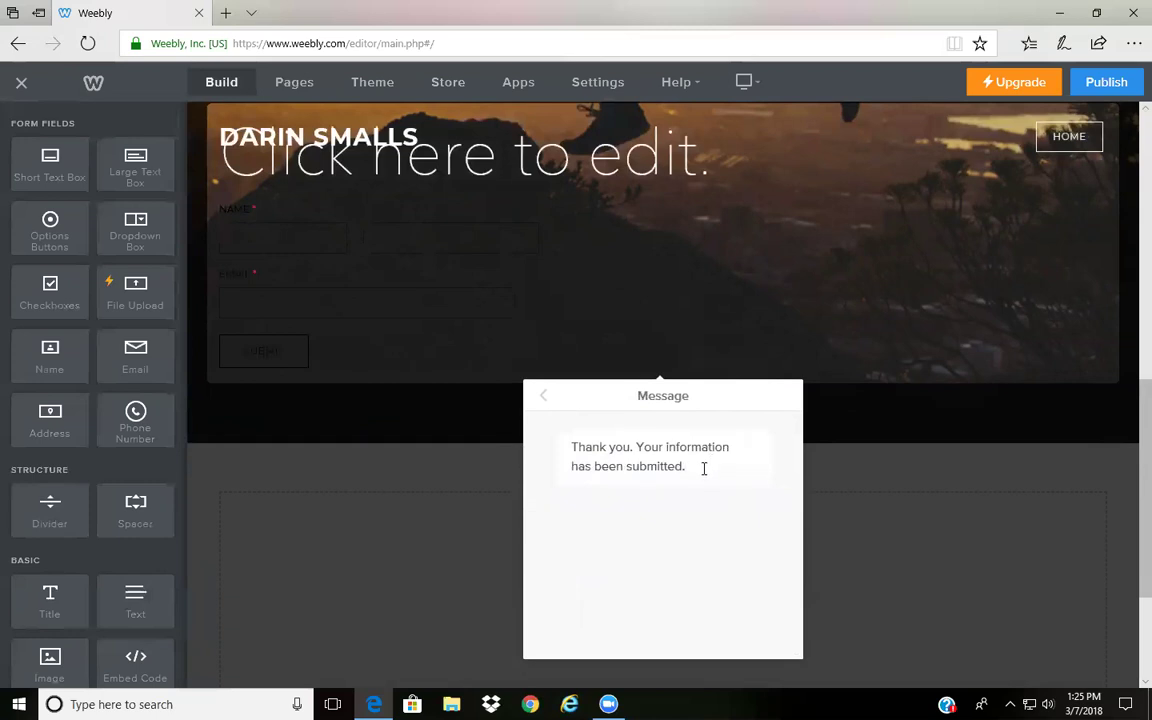
{"action": "left_click", "coordinate": [543, 398]}
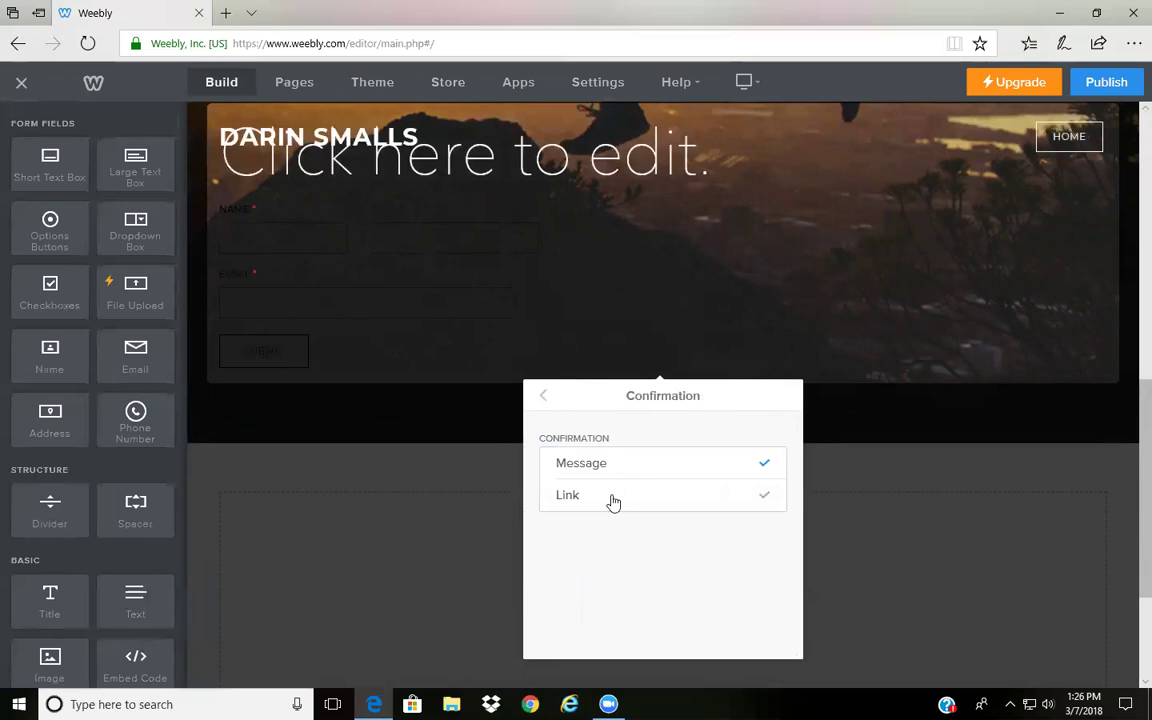
Browse the link-destination confirmation options, then keep the thank-you message confirmation
{"action": "left_click", "coordinate": [613, 501]}
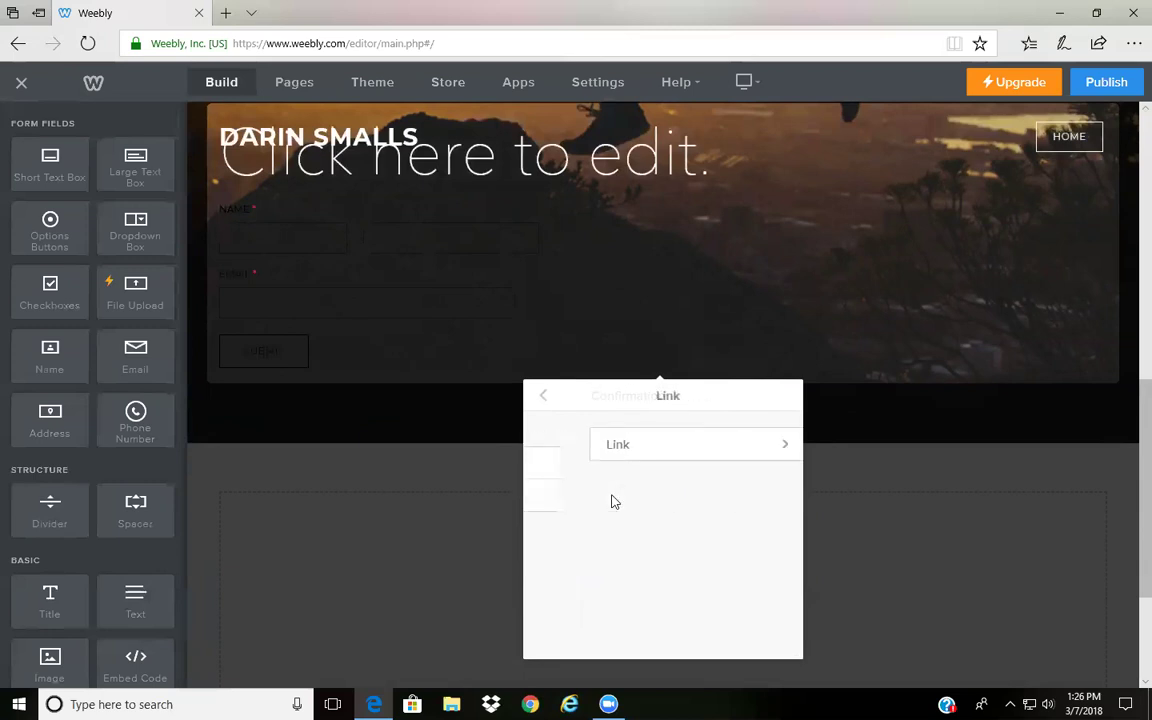
{"action": "left_click", "coordinate": [679, 452]}
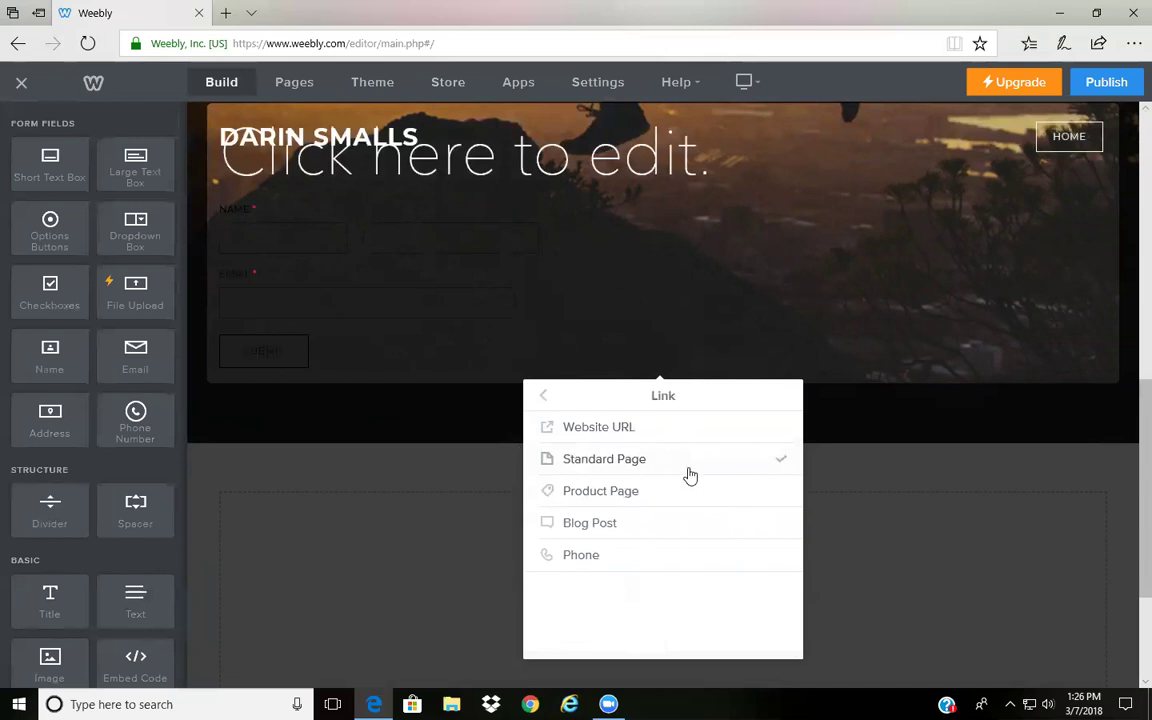
{"action": "left_click", "coordinate": [545, 399]}
{"action": "left_click", "coordinate": [545, 400]}
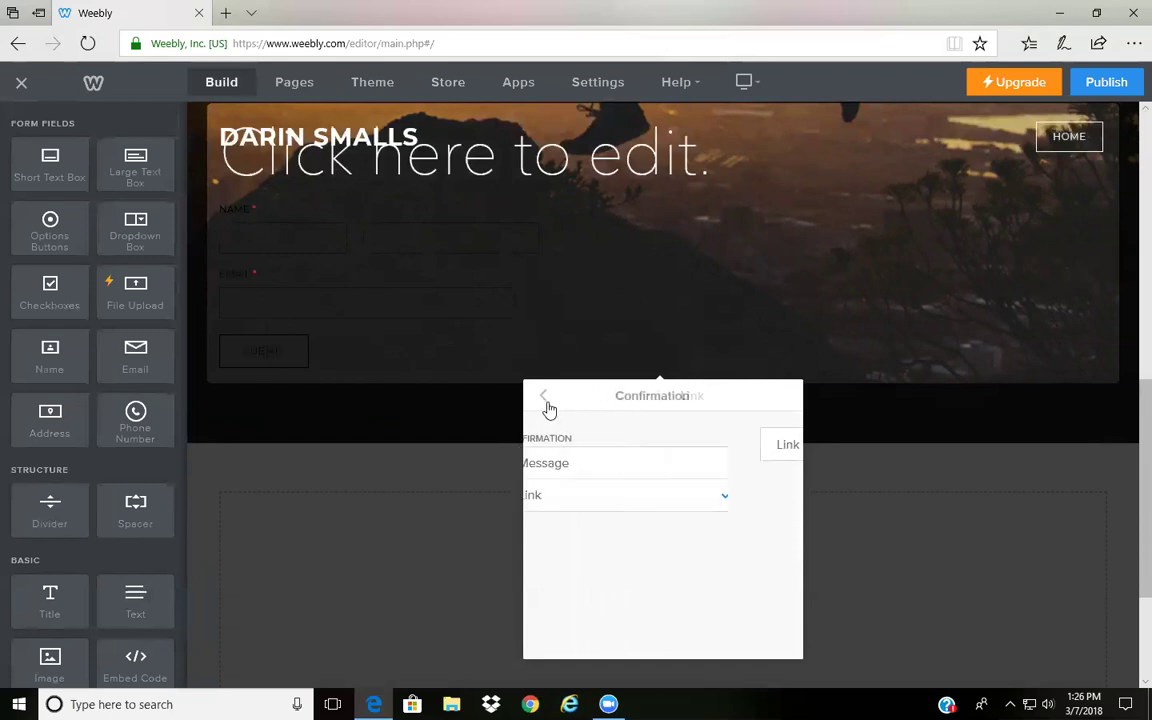
{"action": "left_click", "coordinate": [660, 464]}
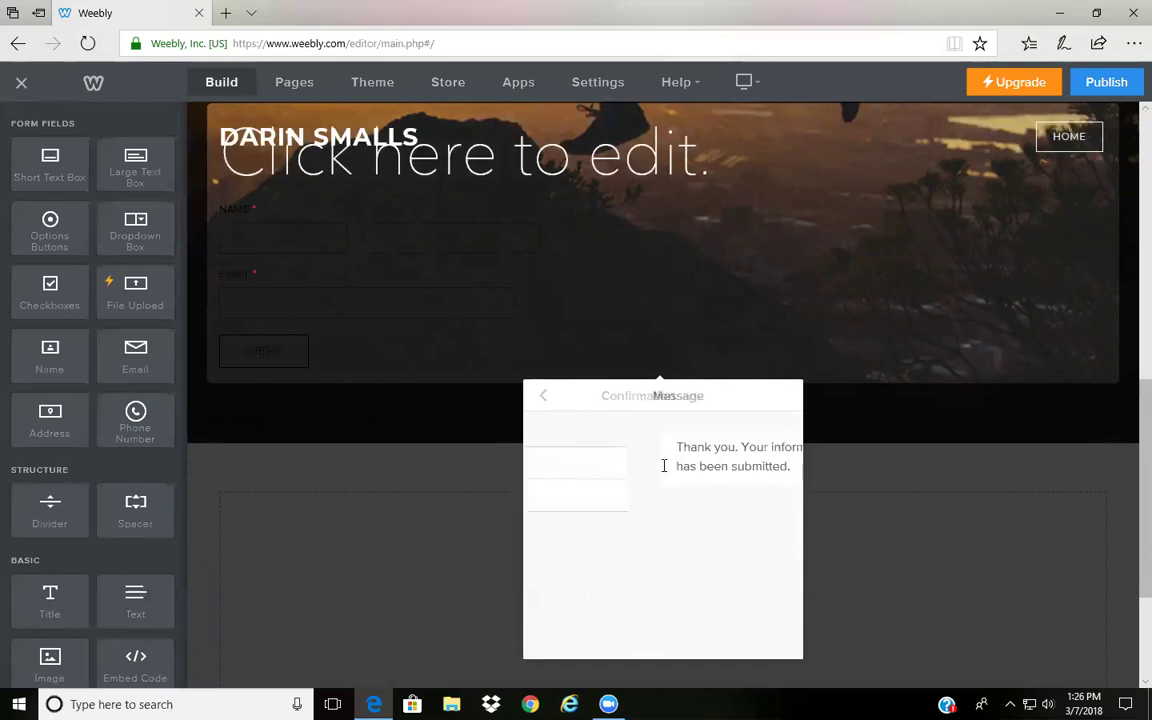
{"action": "left_click", "coordinate": [542, 400]}
{"action": "left_click", "coordinate": [543, 393]}
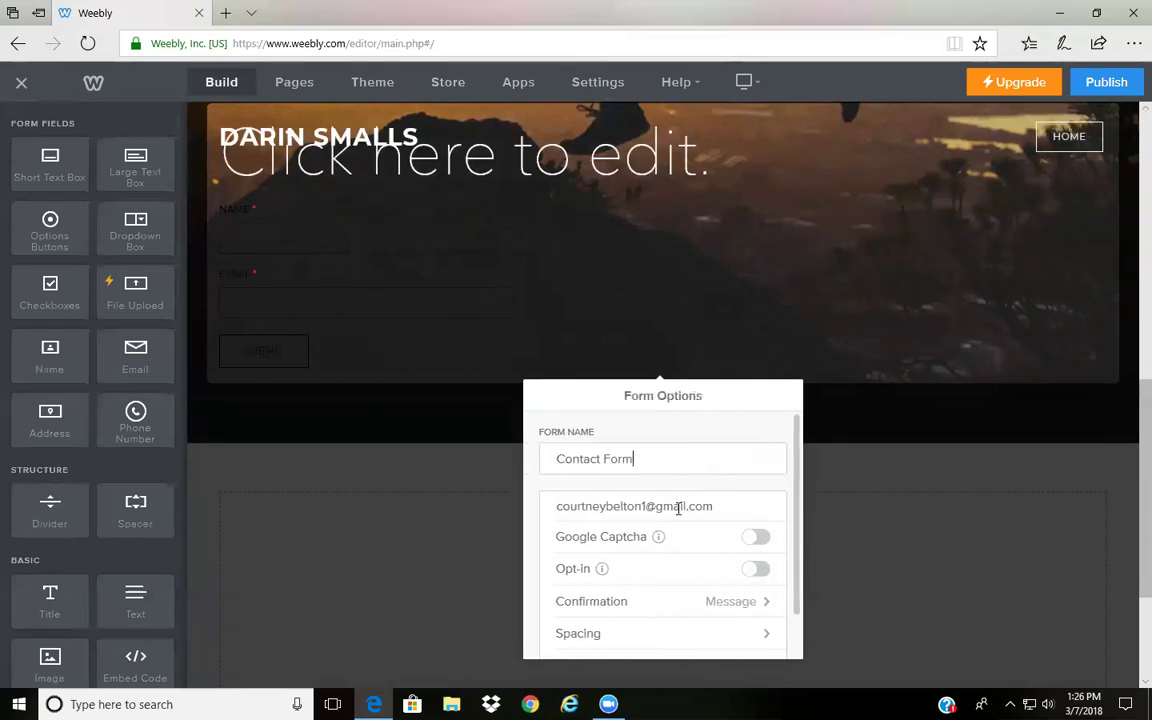
{"action": "scroll", "coordinate": [780, 520], "scroll_direction": "down", "scroll_amount": 1}
{"action": "scroll", "coordinate": [770, 570], "scroll_direction": "up", "scroll_amount": 1}
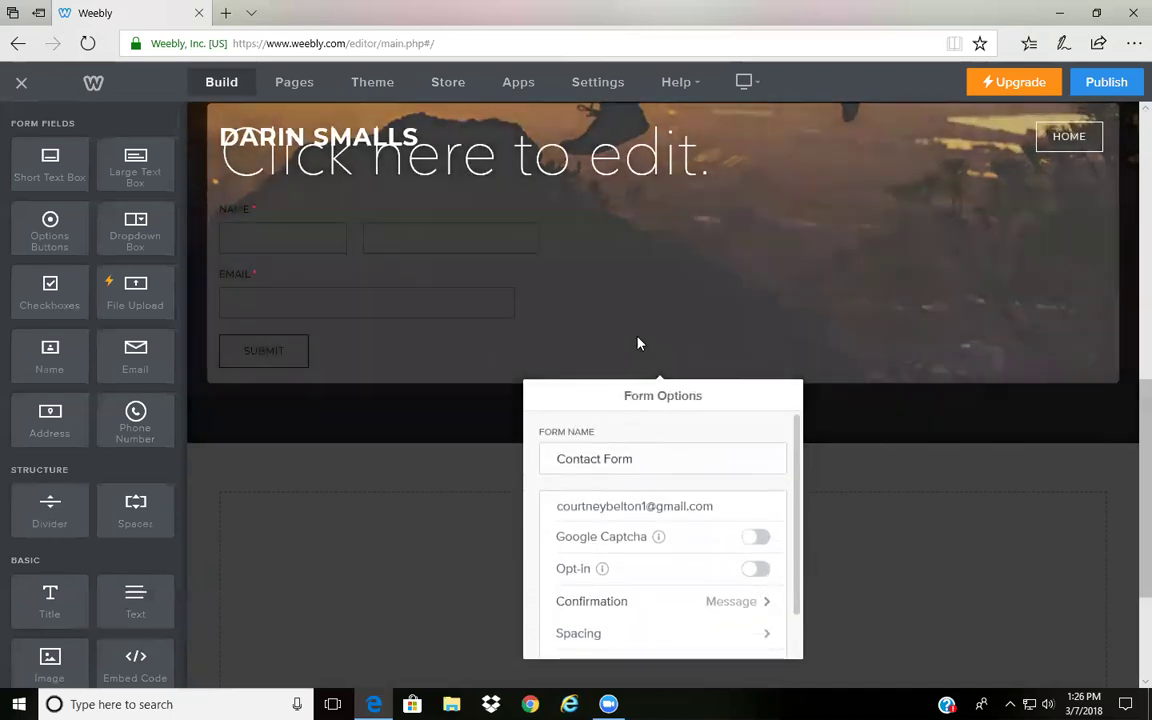
Delete the form's 'Click here to edit.' title, leaving Name, Email and the free-book button
{"action": "left_click", "coordinate": [640, 325]}
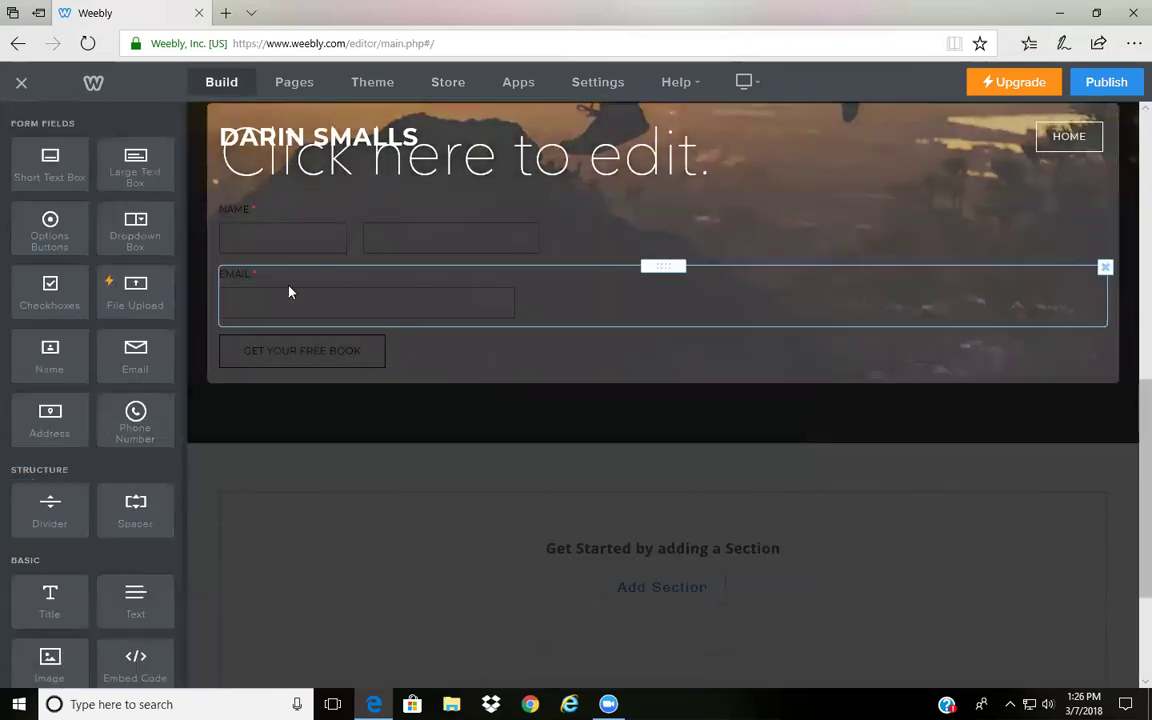
{"action": "left_click", "coordinate": [250, 284]}
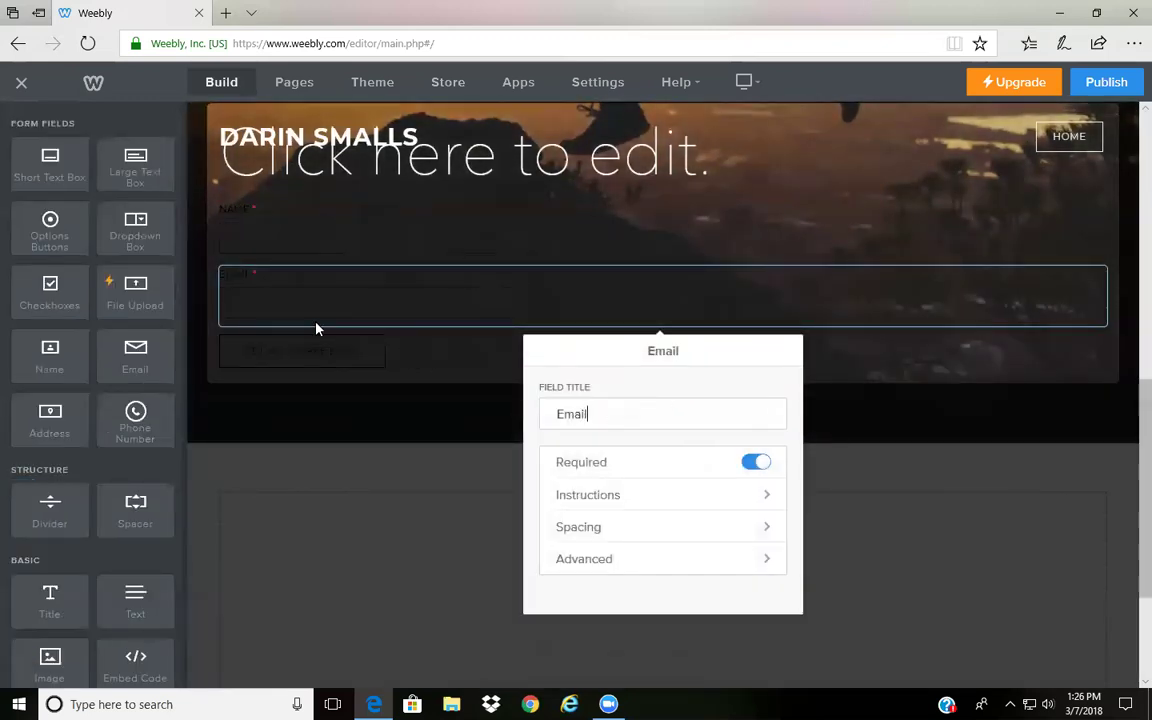
{"action": "left_click", "coordinate": [313, 229]}
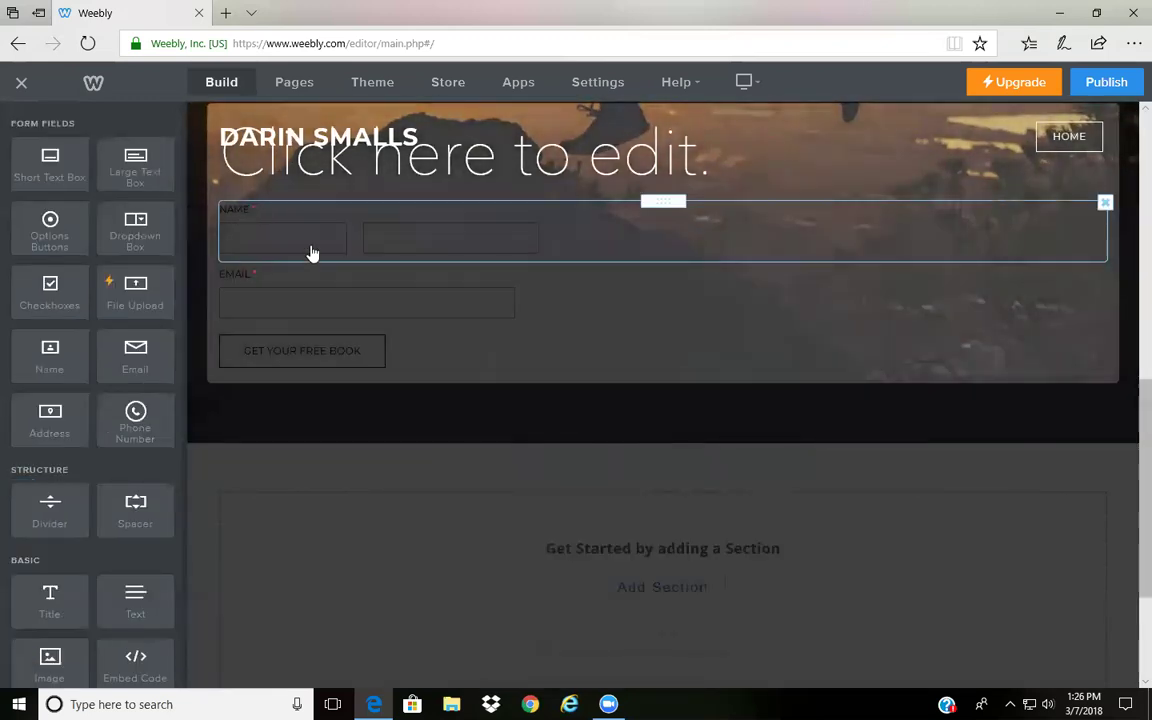
{"action": "scroll", "coordinate": [851, 327], "scroll_direction": "up", "scroll_amount": 2}
{"action": "left_click", "coordinate": [728, 334]}
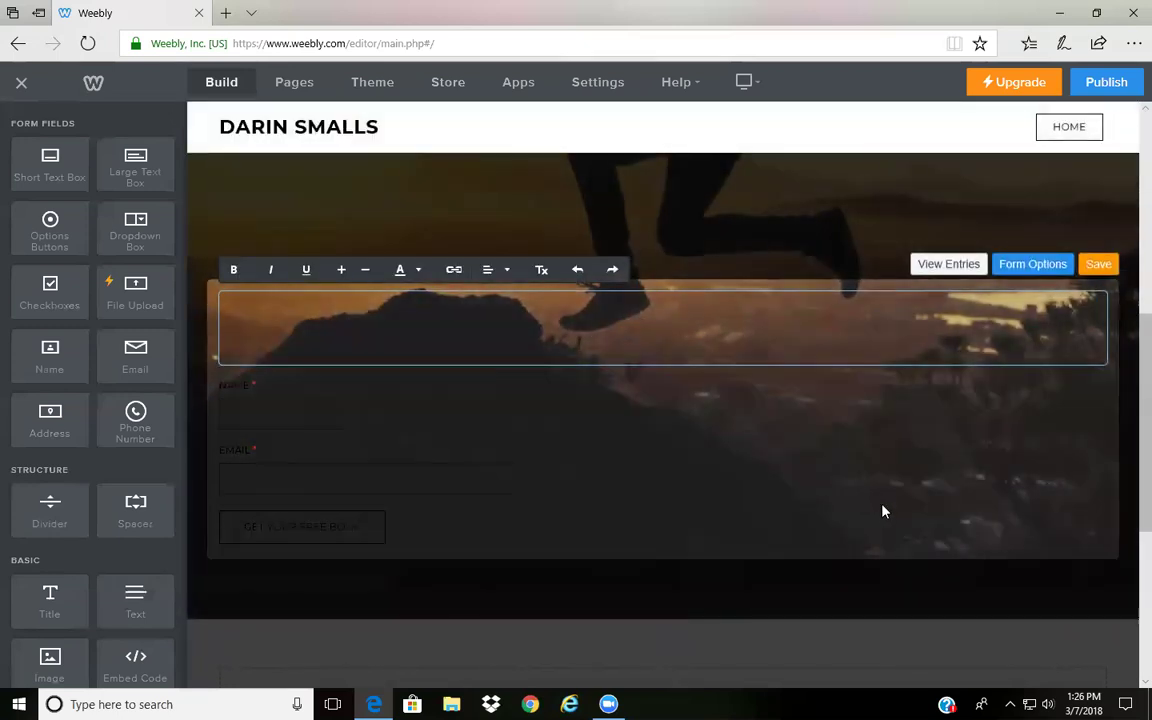
{"action": "left_click", "coordinate": [879, 495]}
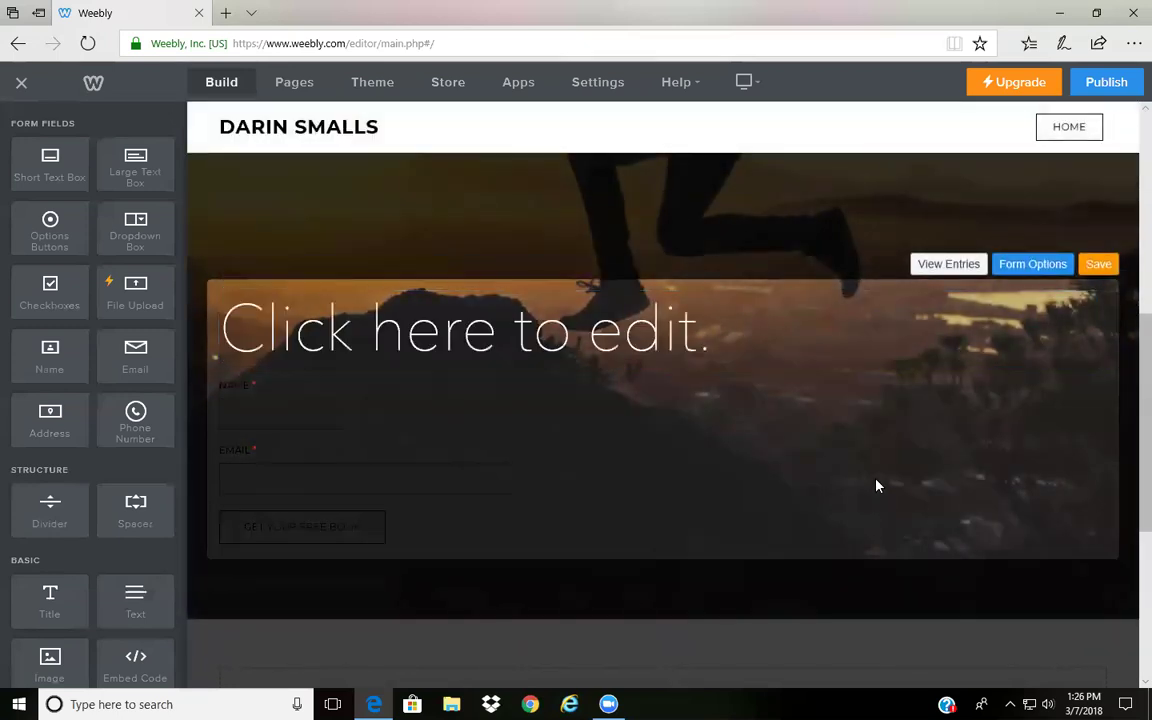
{"action": "left_click", "coordinate": [1105, 293]}
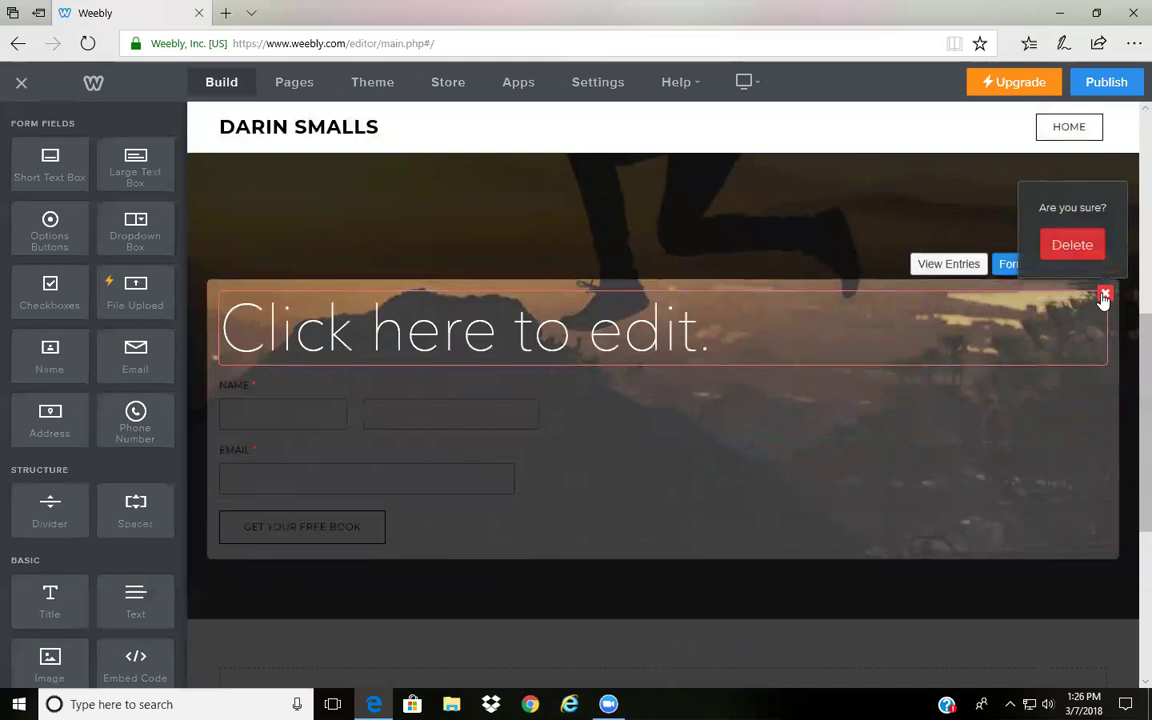
{"action": "left_click", "coordinate": [1084, 253]}
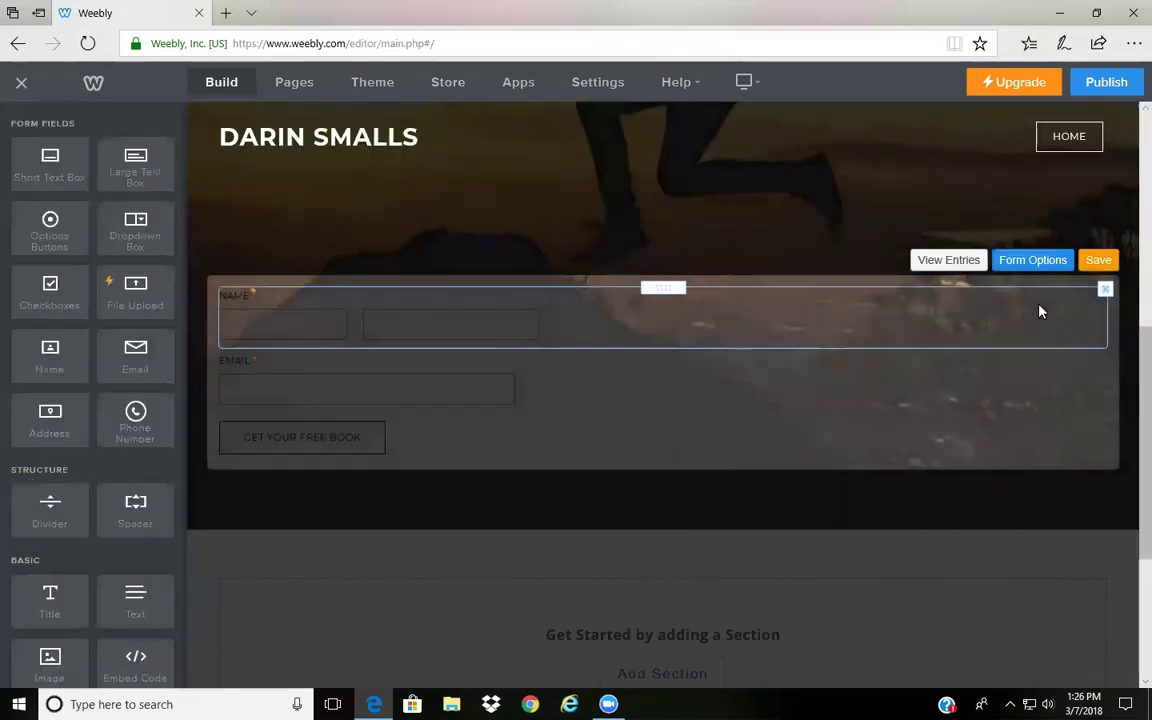
{"action": "left_click", "coordinate": [1098, 261]}
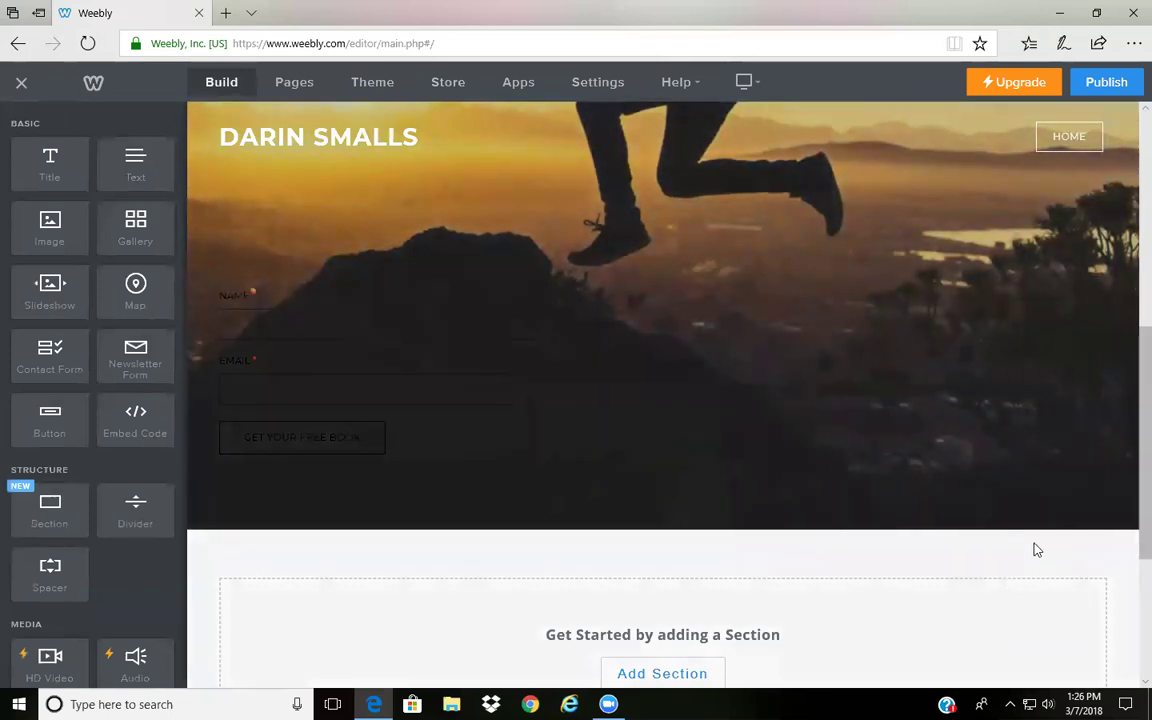
Move the signup form out of the hero into a new white section beneath it
{"action": "scroll", "coordinate": [712, 390], "scroll_direction": "down", "scroll_amount": 3}
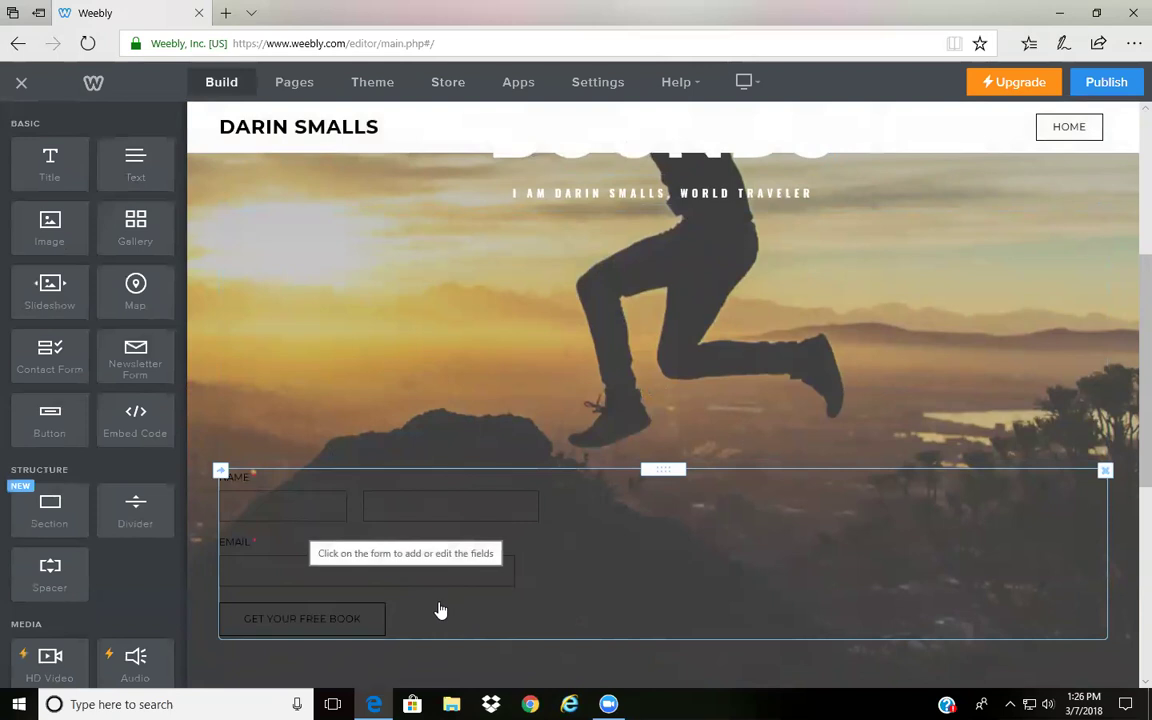
{"action": "mouse_move", "coordinate": [550, 550]}
{"action": "scroll", "coordinate": [548, 595], "scroll_direction": "down", "scroll_amount": 3}
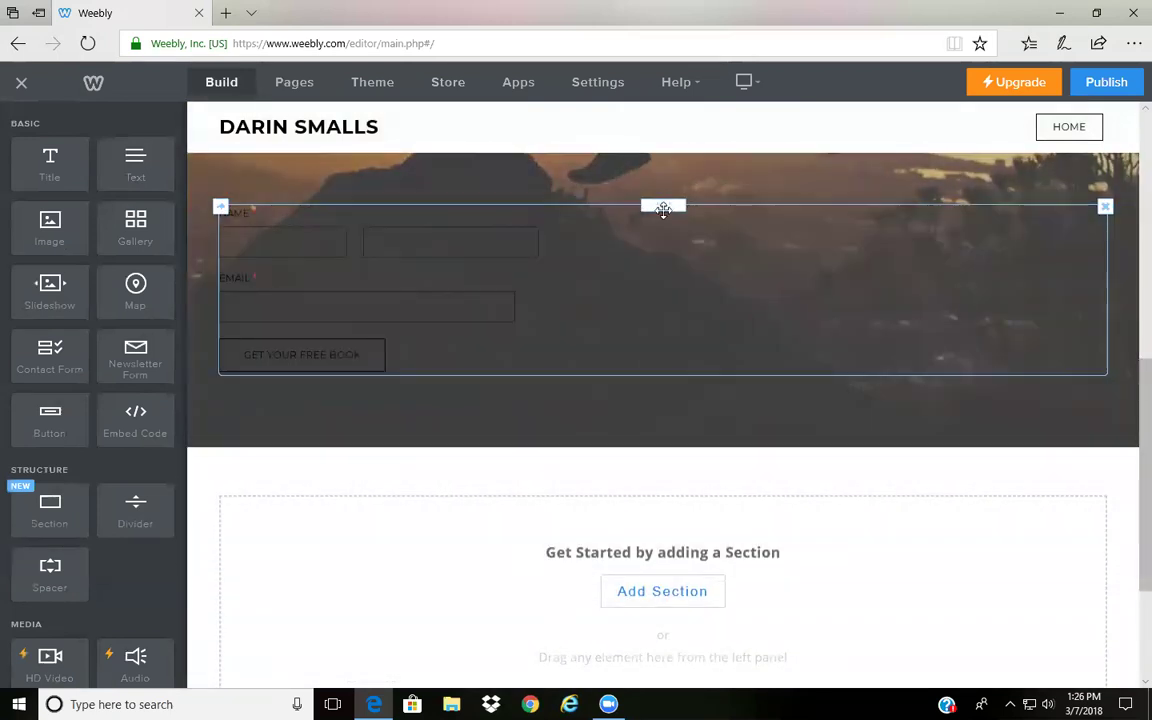
{"action": "mouse_move", "coordinate": [662, 207]}
{"action": "left_mouse_down"}
{"action": "mouse_move", "coordinate": [702, 494]}
{"action": "mouse_move", "coordinate": [686, 517]}
{"action": "left_mouse_up"}
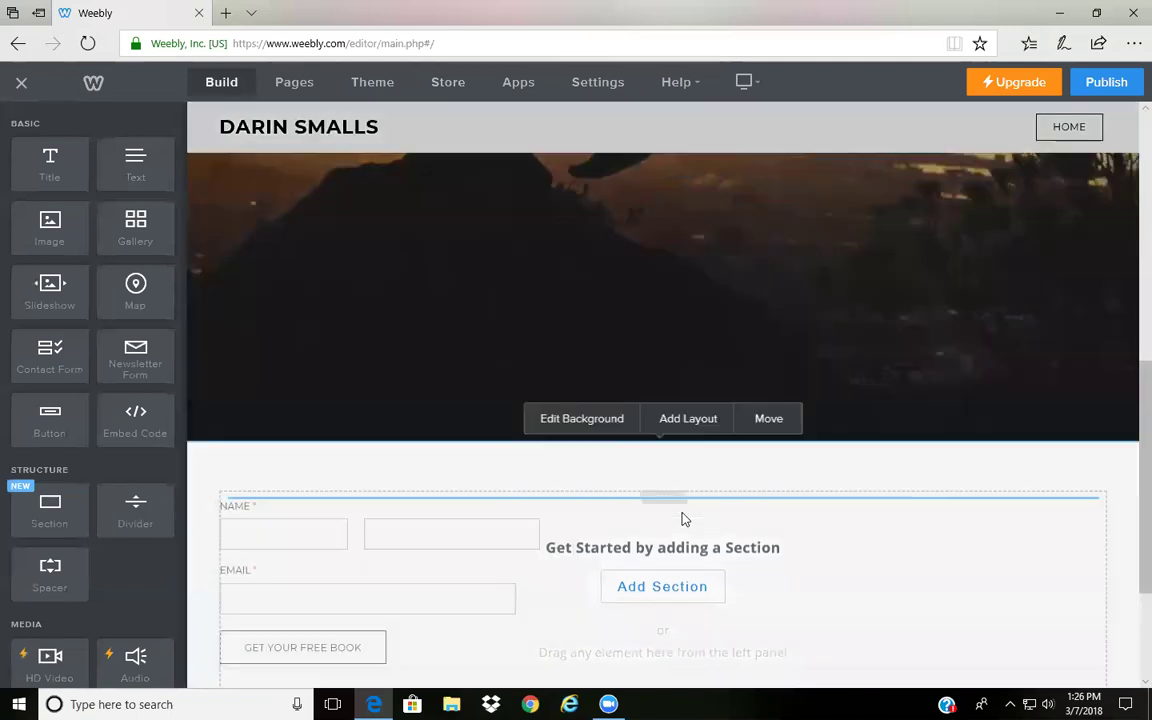
{"action": "scroll", "coordinate": [816, 522], "scroll_direction": "down", "scroll_amount": 4}
{"action": "scroll", "coordinate": [869, 507], "scroll_direction": "up", "scroll_amount": 2}
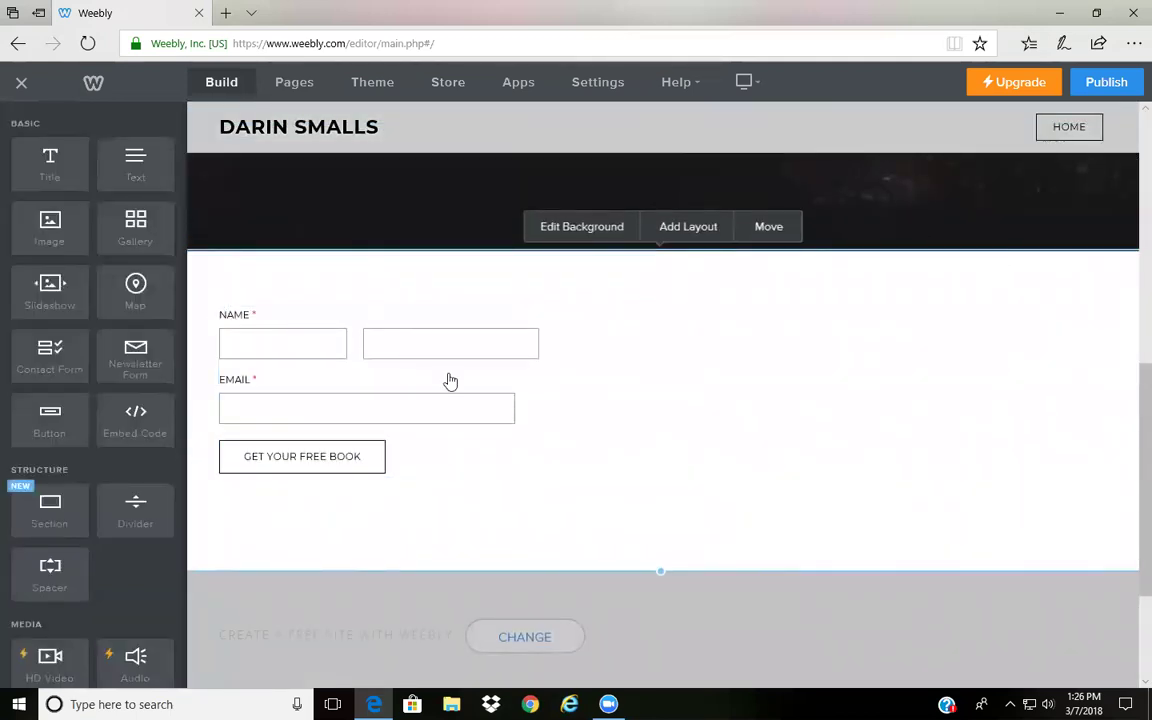
{"action": "left_click", "coordinate": [745, 82]}
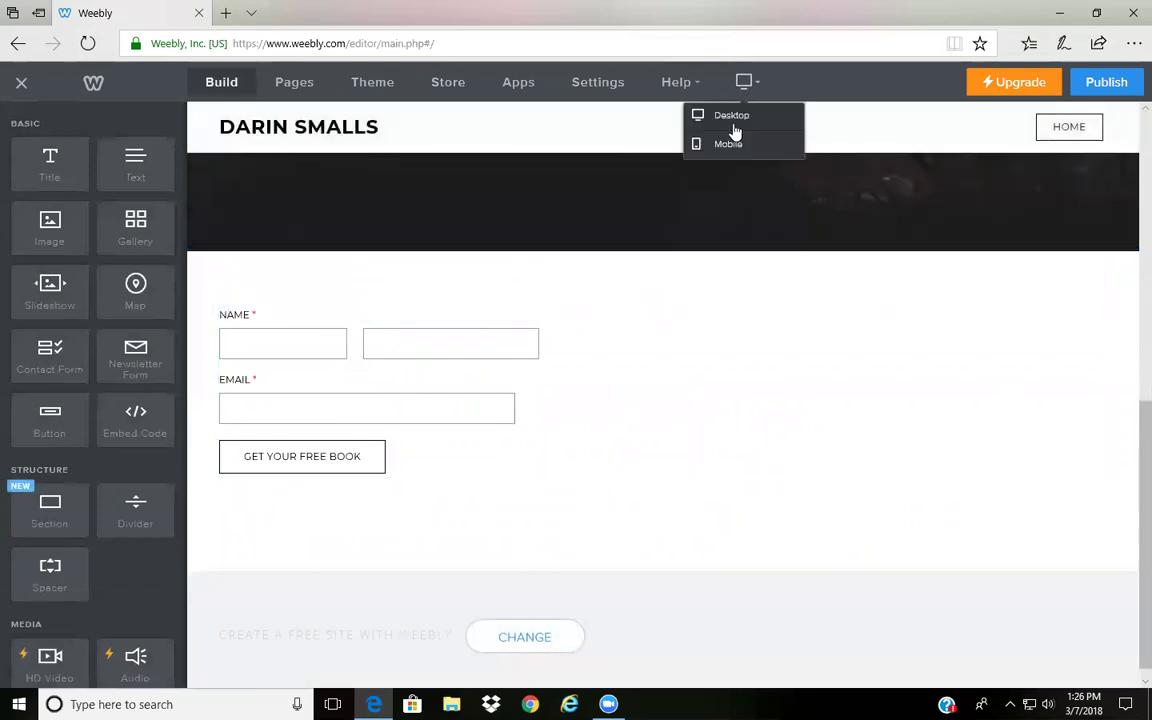
{"action": "left_click", "coordinate": [729, 145]}
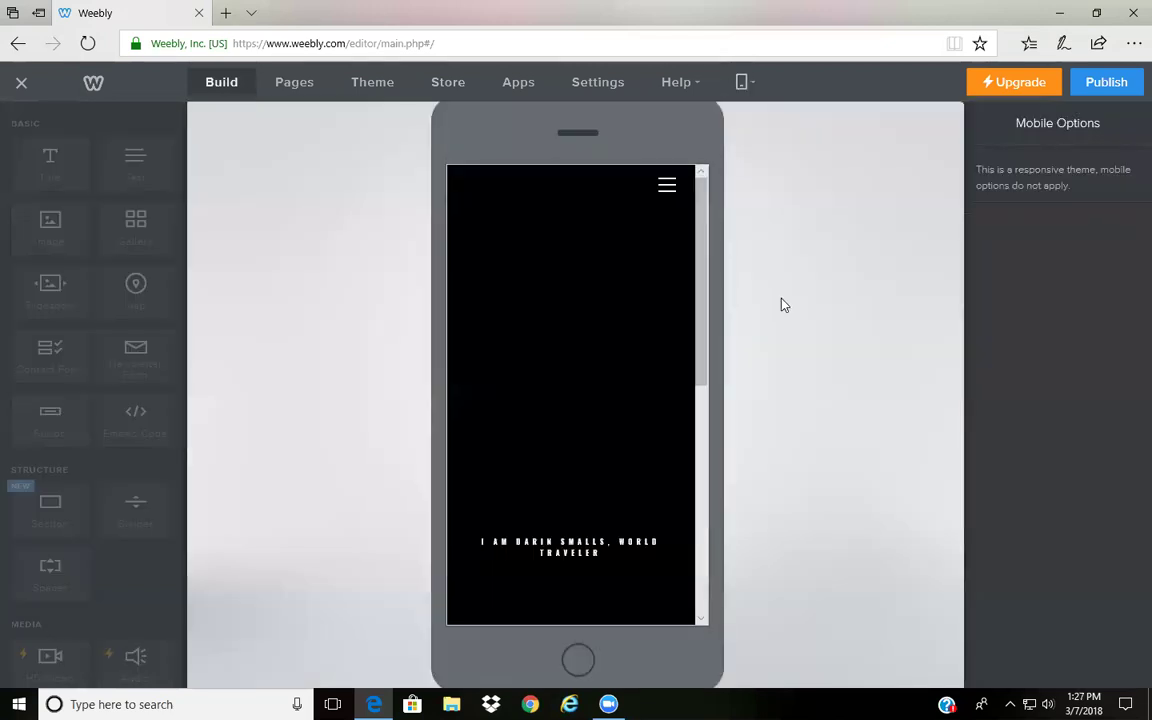
{"action": "scroll", "coordinate": [590, 335], "scroll_direction": "down", "scroll_amount": 5}
{"action": "scroll", "coordinate": [630, 355], "scroll_direction": "down", "scroll_amount": 5}
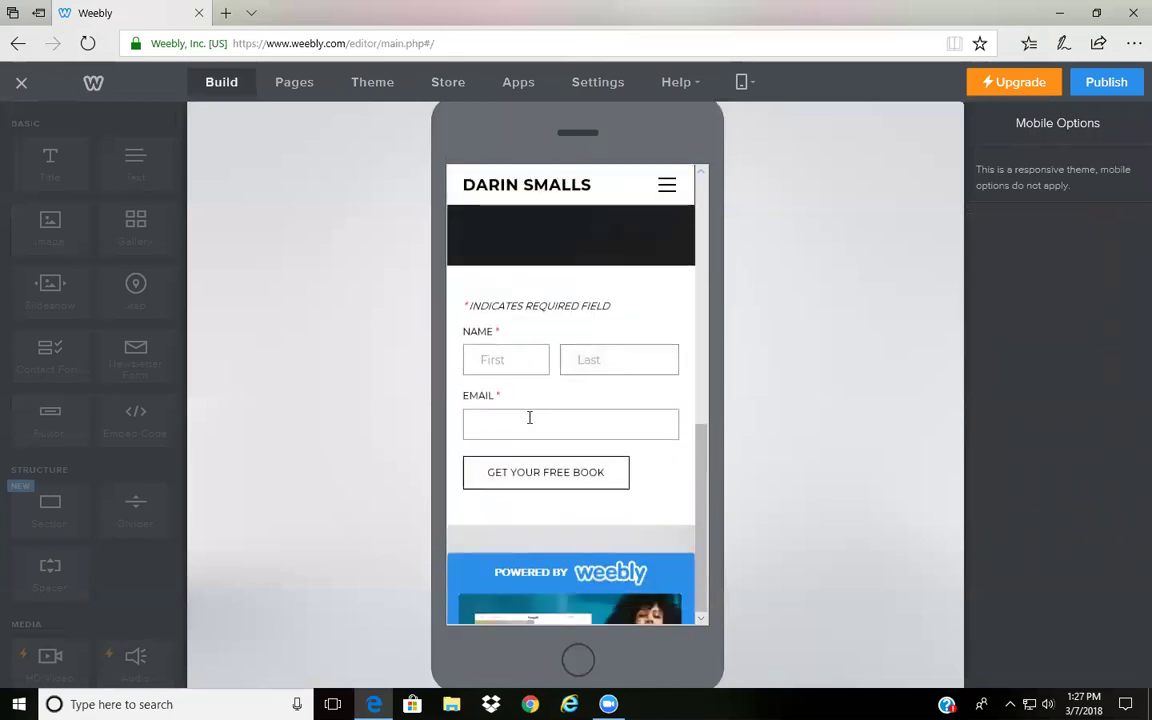
{"action": "left_click", "coordinate": [579, 486]}
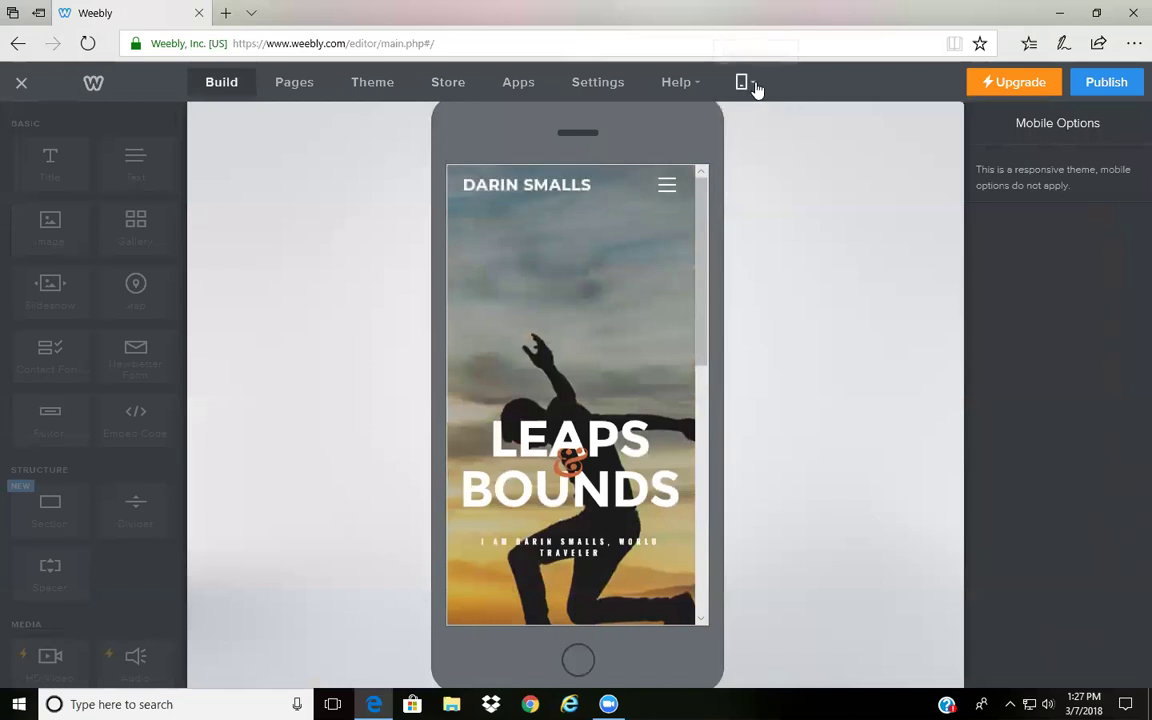
{"action": "left_click", "coordinate": [750, 84]}
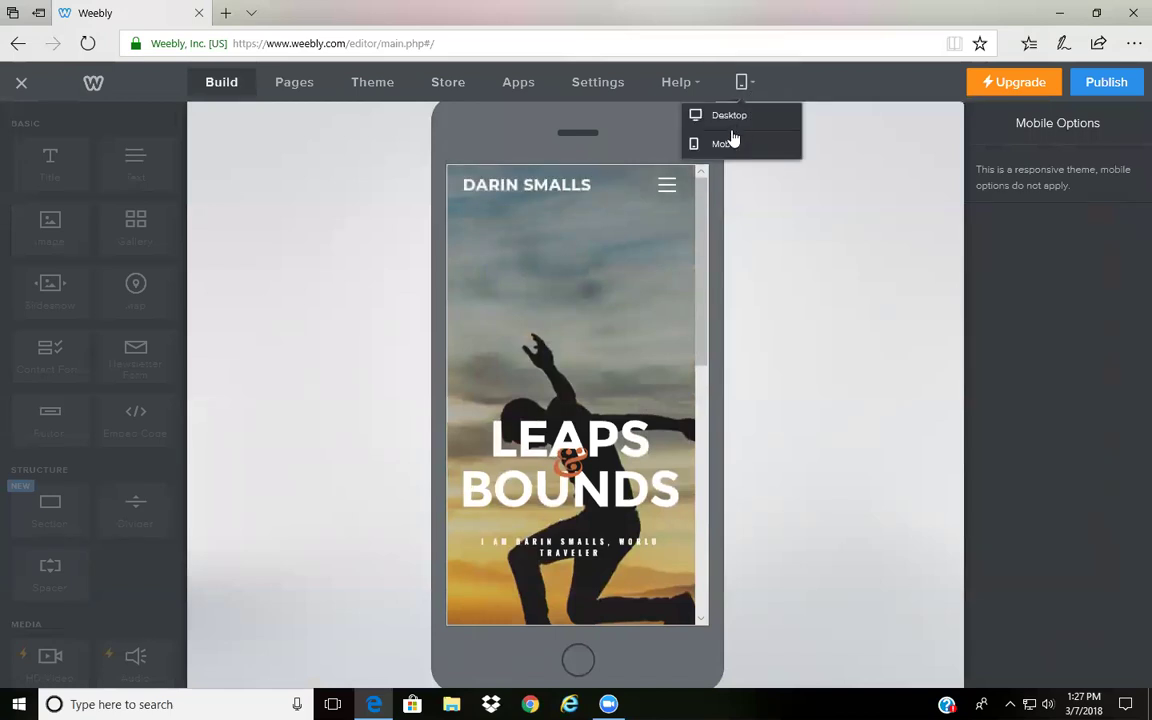
{"action": "left_click", "coordinate": [735, 118]}
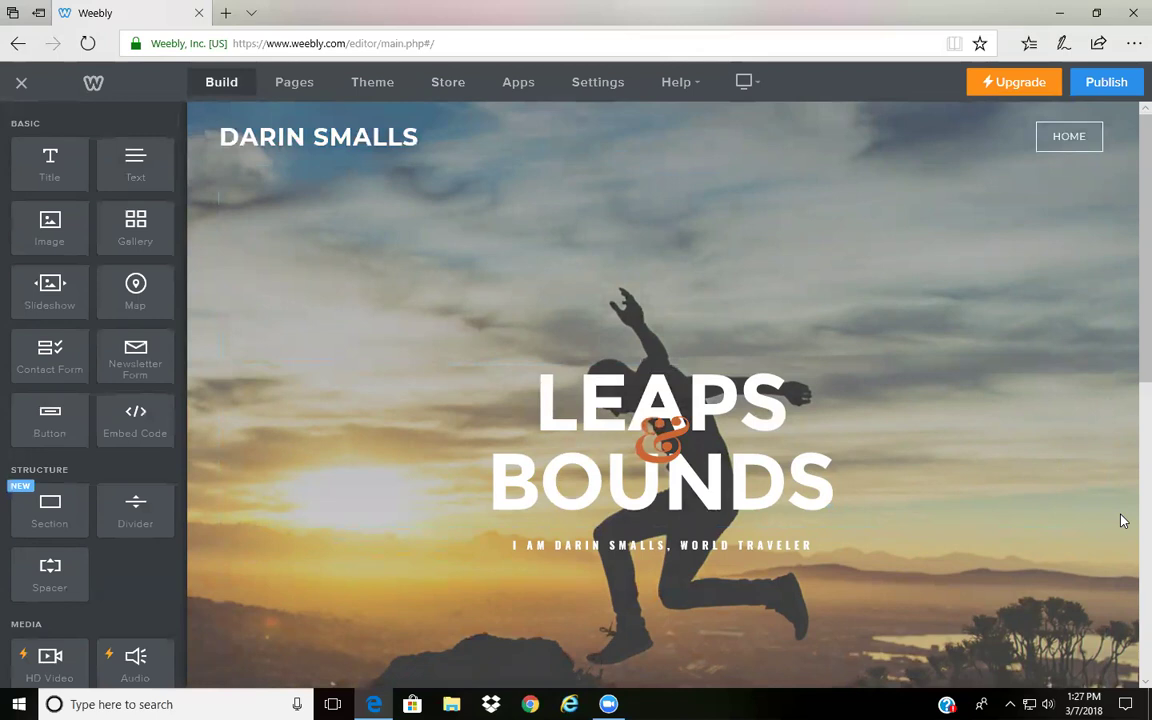
{"action": "scroll", "coordinate": [1122, 520], "scroll_direction": "down", "scroll_amount": 3}
{"action": "scroll", "coordinate": [1118, 520], "scroll_direction": "up", "scroll_amount": 3}
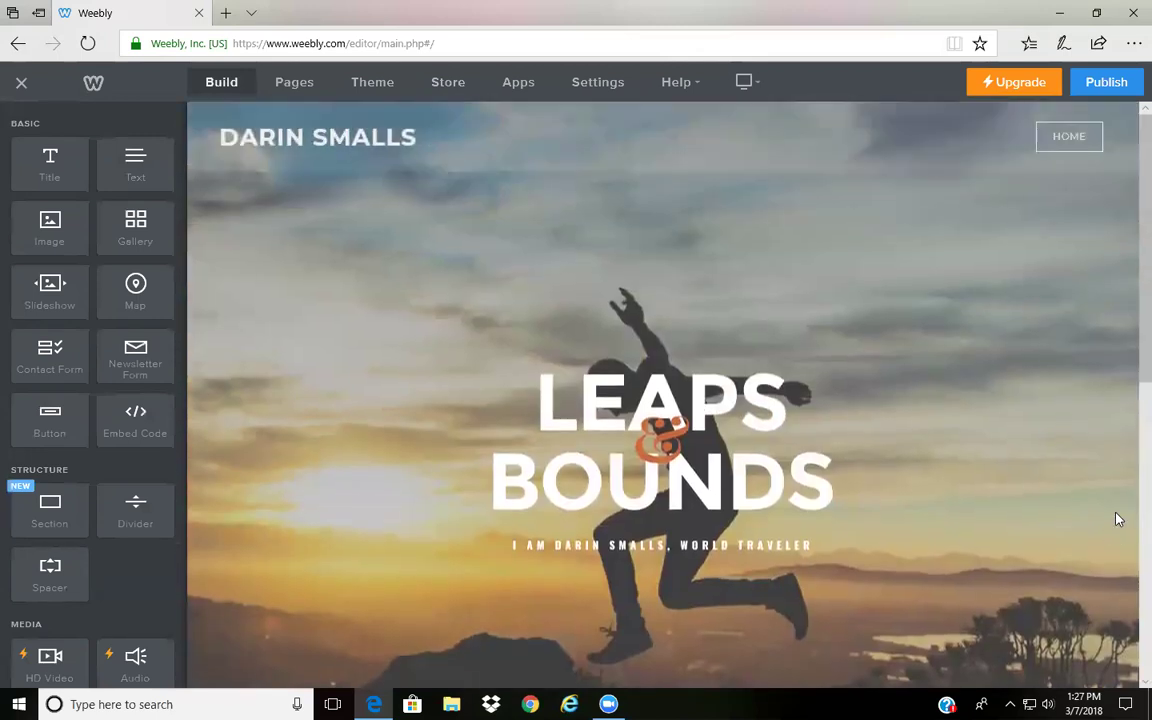